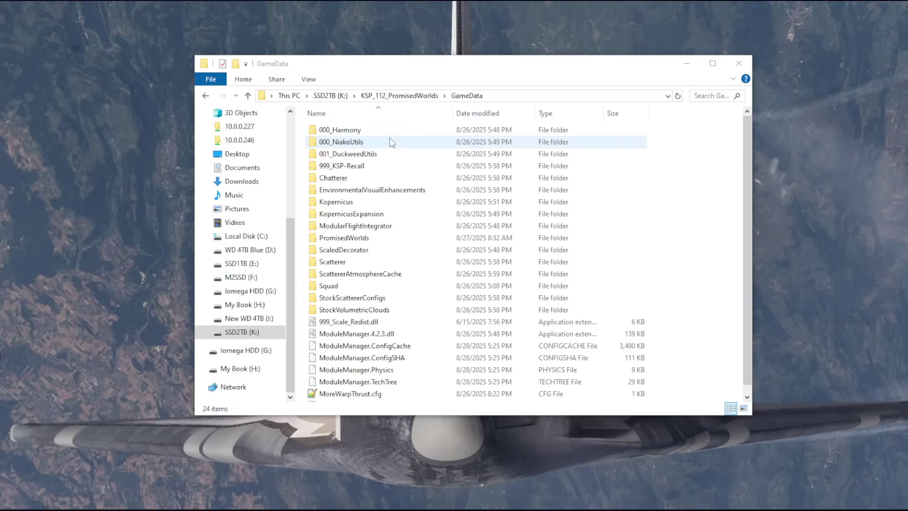
drag(384, 140, 359, 153)
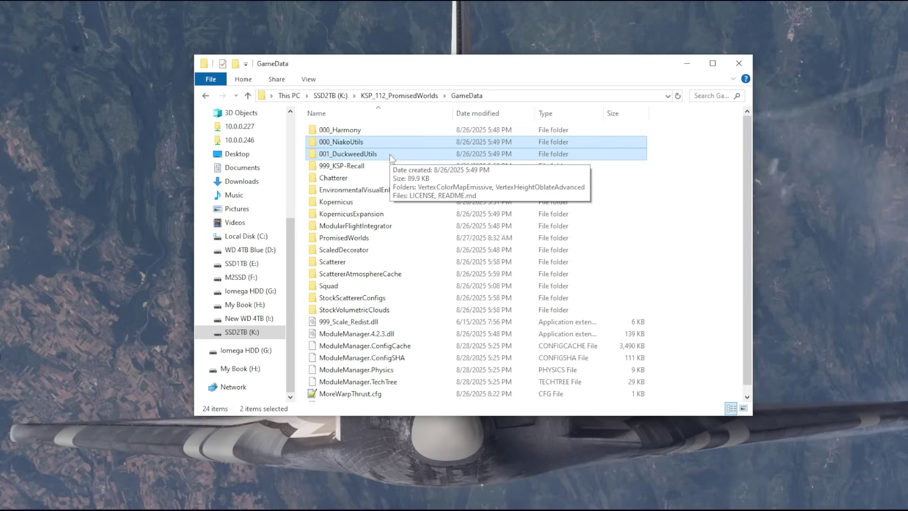
click(345, 165)
click(348, 180)
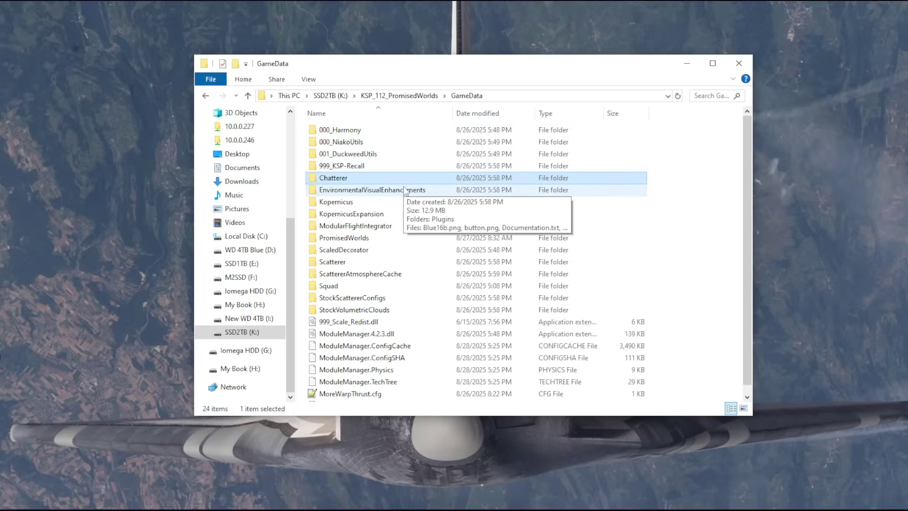
click(404, 188)
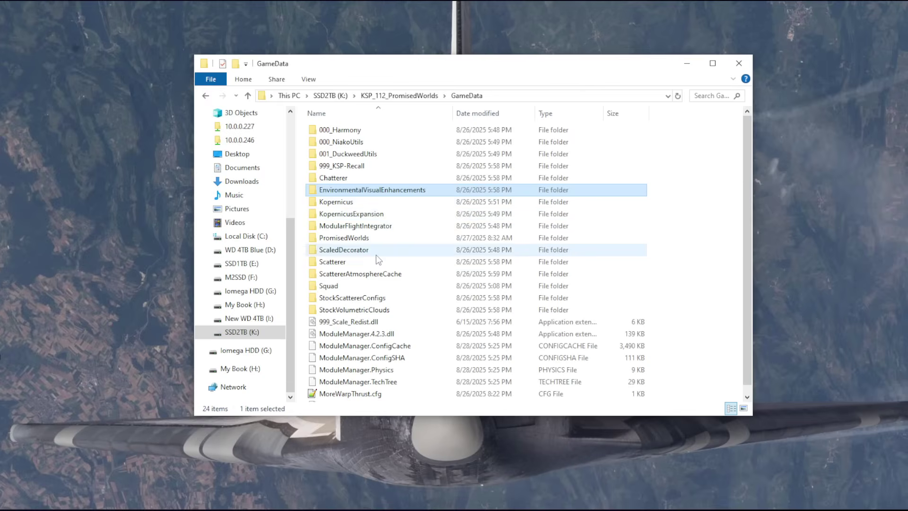
drag(363, 262, 337, 281)
drag(406, 299, 378, 309)
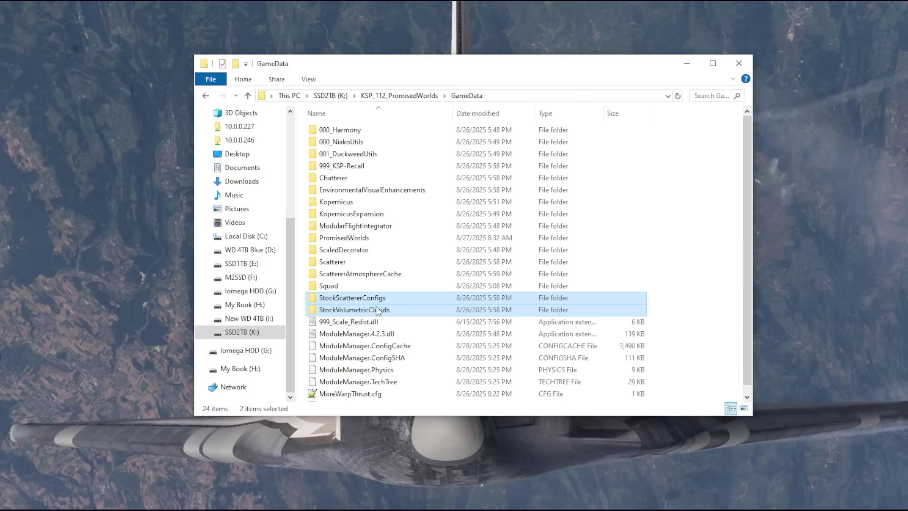
drag(377, 307, 350, 218)
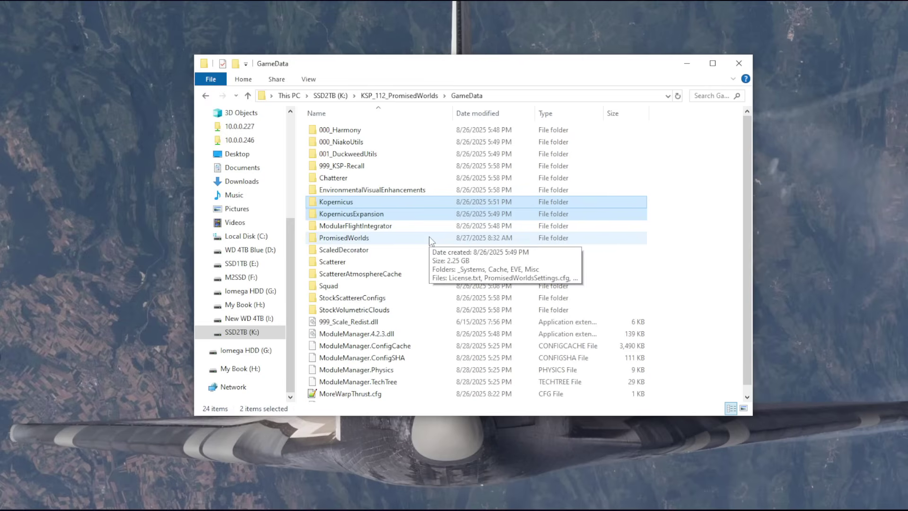
click(378, 238)
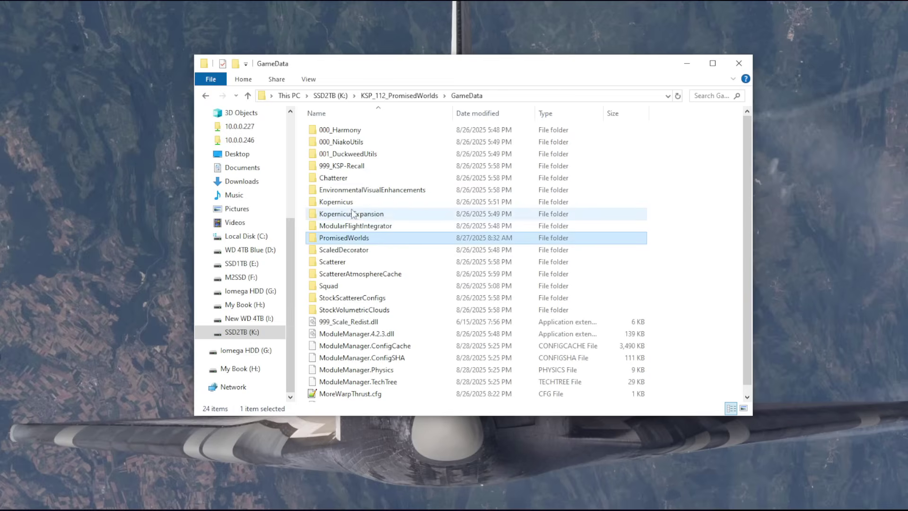
click(367, 248)
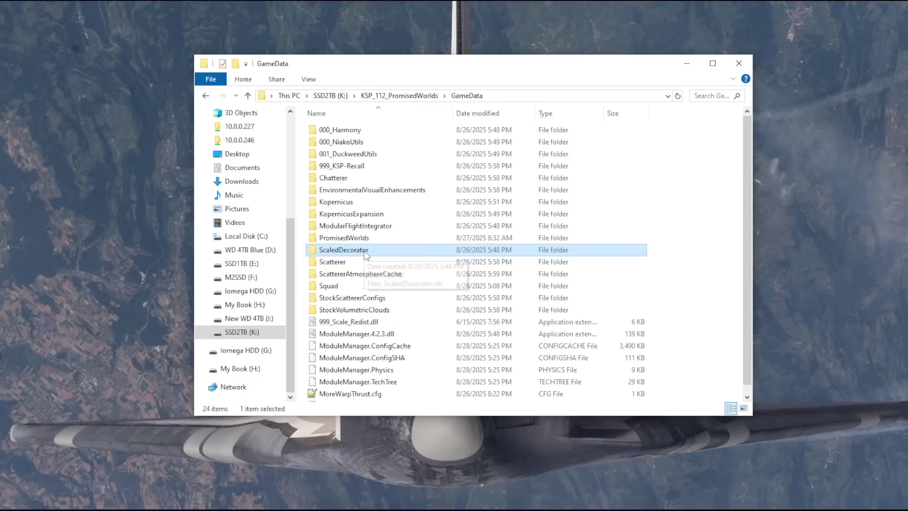
click(373, 227)
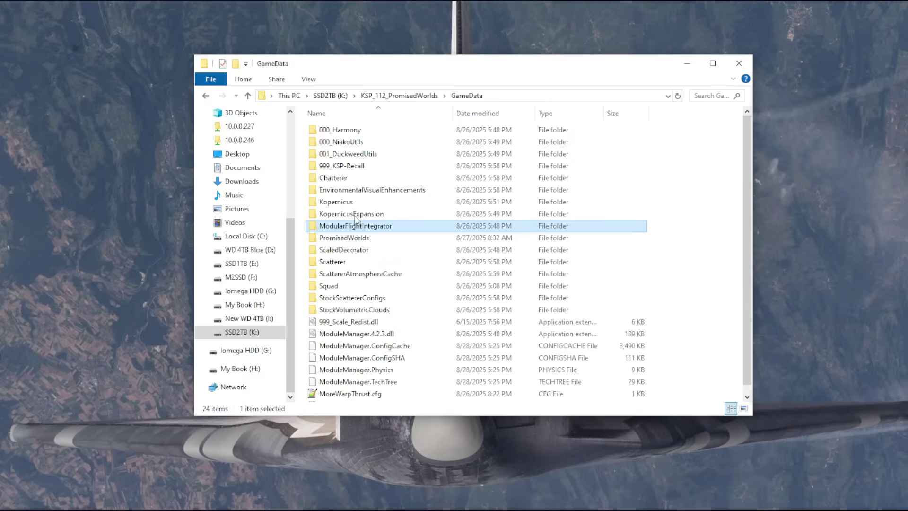
click(371, 202)
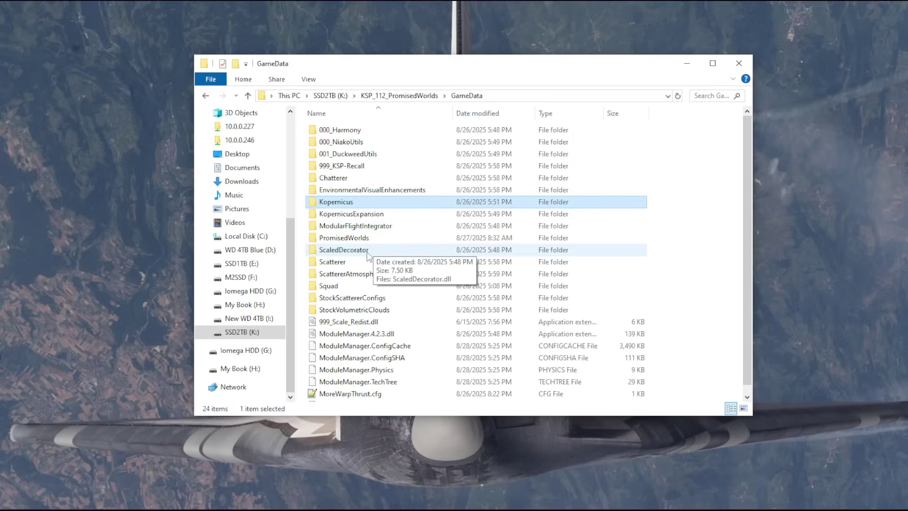
click(371, 287)
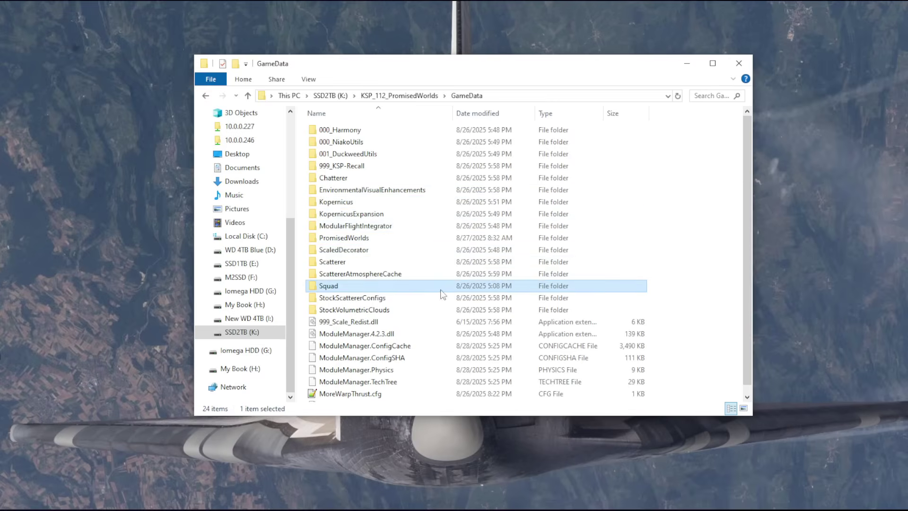
scroll(442, 295, down, 1)
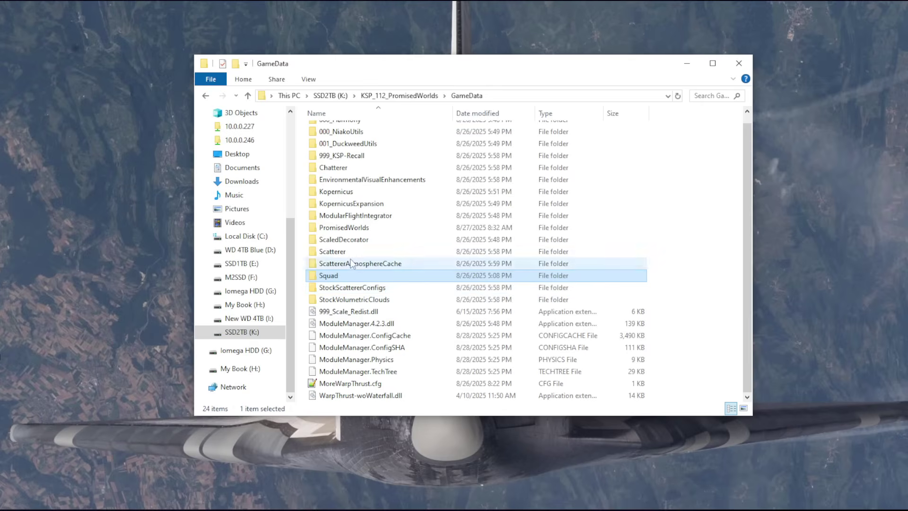
click(428, 388)
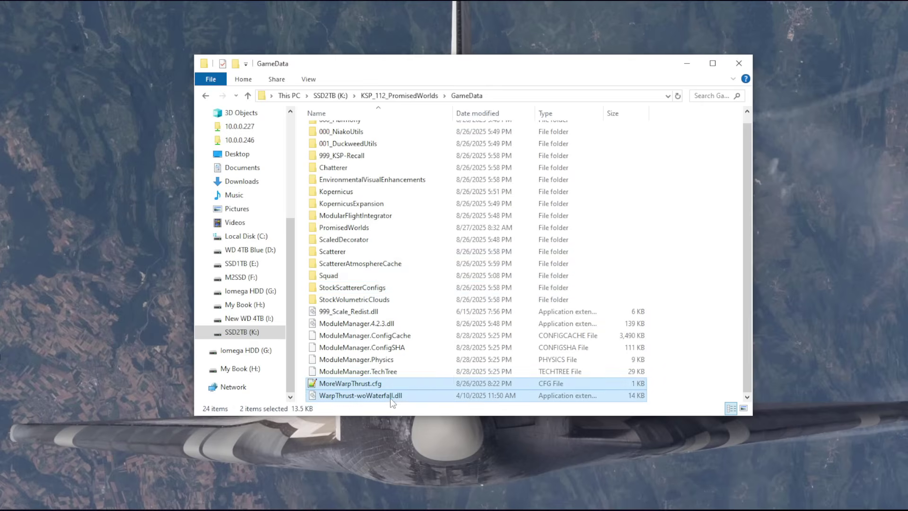
scroll(510, 356, up, 1)
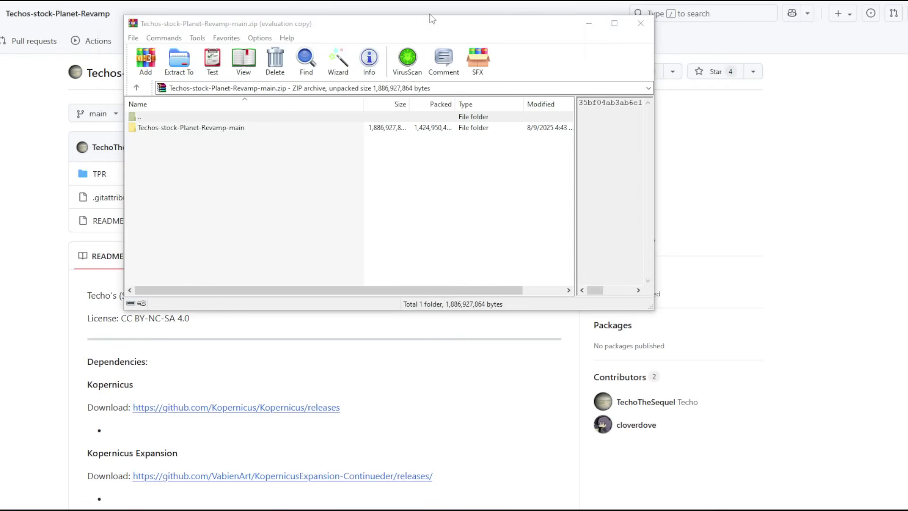
Step: Move the WinRAR archive view aside and bring back the Techos-stock-Planet-Revamp GitHub page
drag(431, 20, 605, 43)
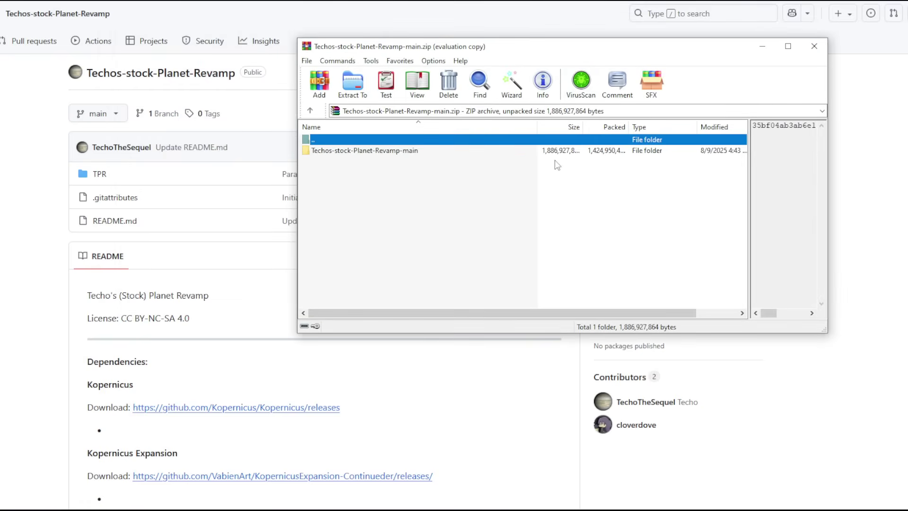
key(alt+Tab)
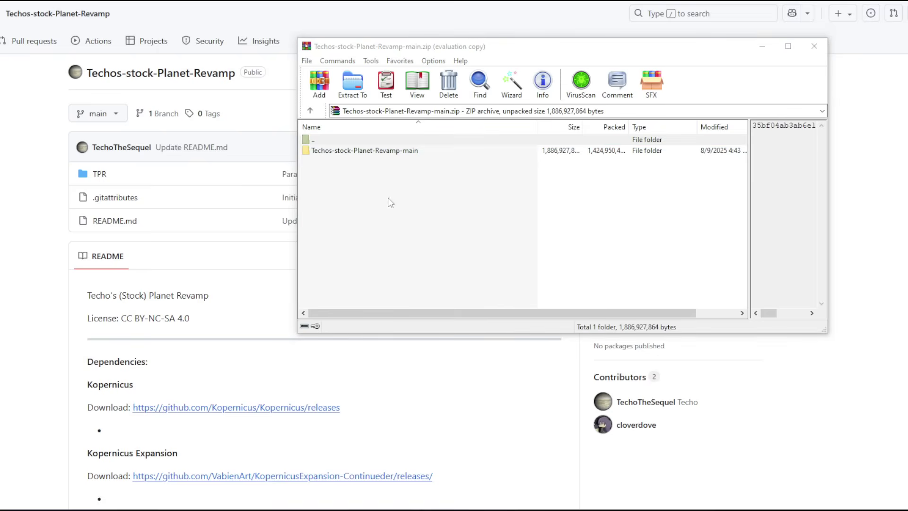
click(41, 282)
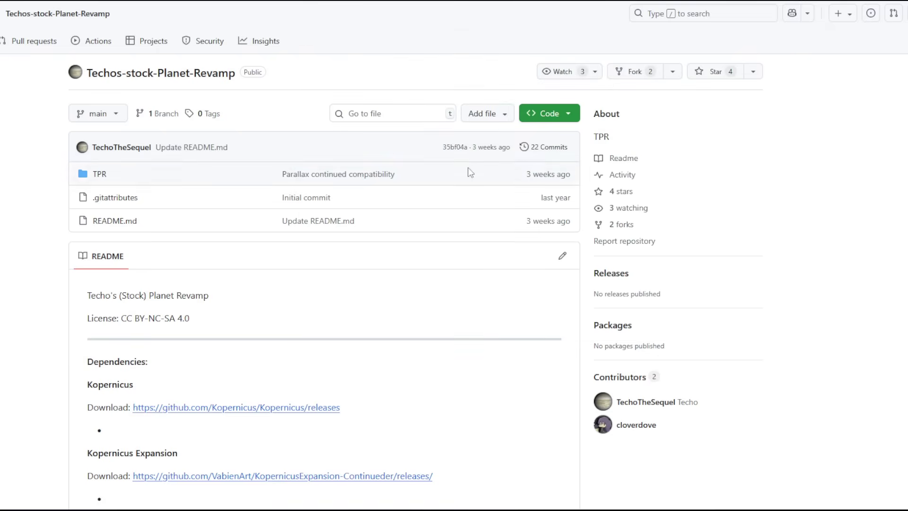
Step: Check CKAN's Techo's (Stock) Planet Revamp 0.20 details, then return to the GitHub README
key(alt+Tab)
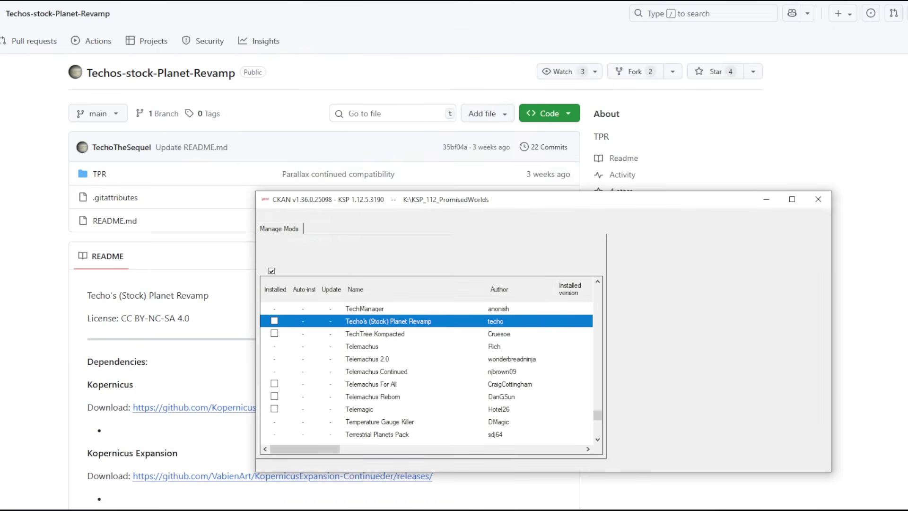
drag(544, 199, 293, 82)
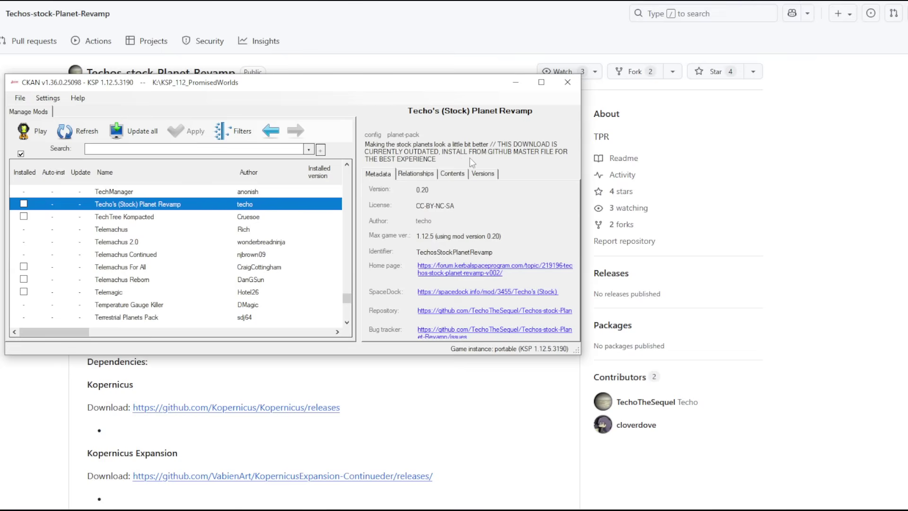
click(884, 245)
Step: Scroll the README to its dependencies and credits, highlighting compatible mods like Parallax Continued
scroll(352, 321, down, 4)
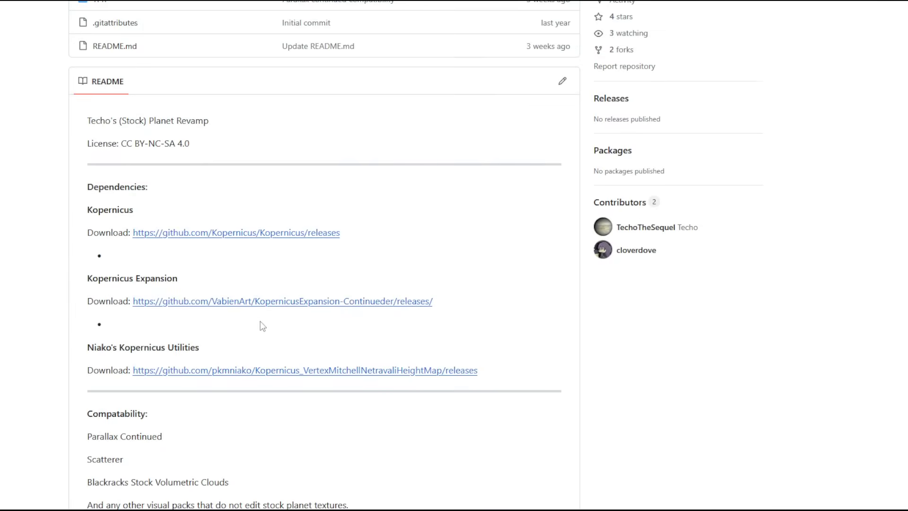
scroll(262, 326, down, 2)
scroll(260, 321, down, 1)
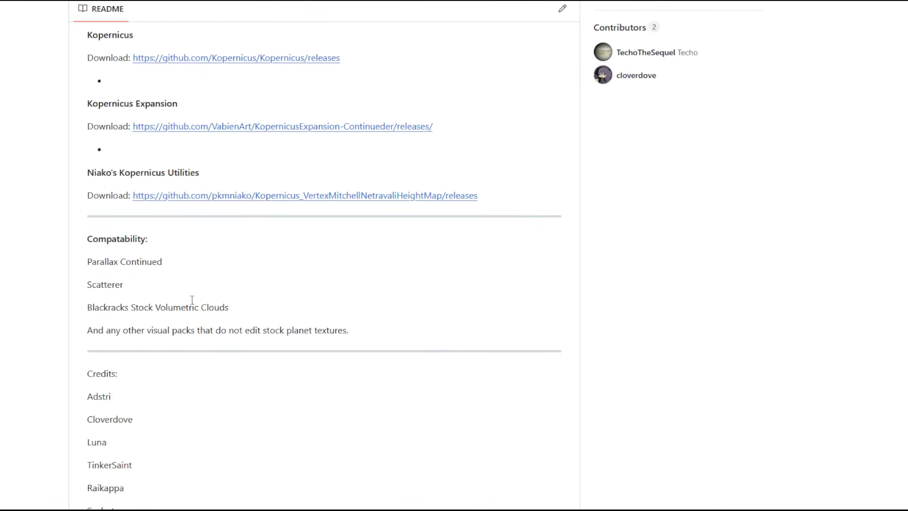
drag(90, 284, 201, 307)
drag(92, 262, 230, 277)
click(237, 270)
scroll(191, 274, down, 3)
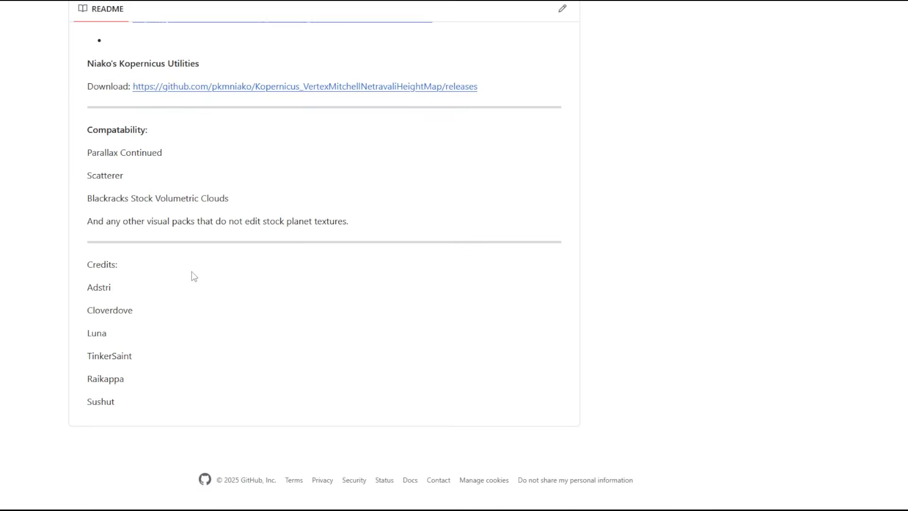
scroll(214, 279, up, 1)
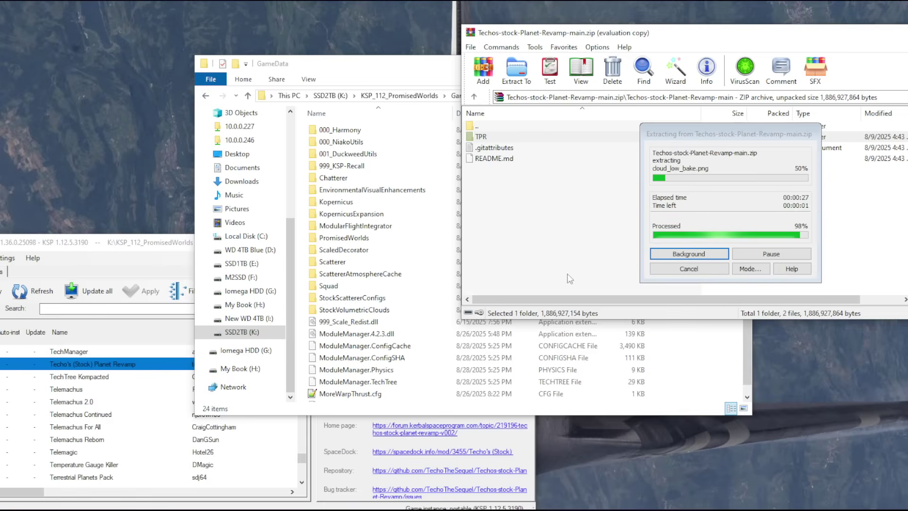
Step: Bring the GameData folder and WinRAR's extracted TPR contents side by side
click(308, 162)
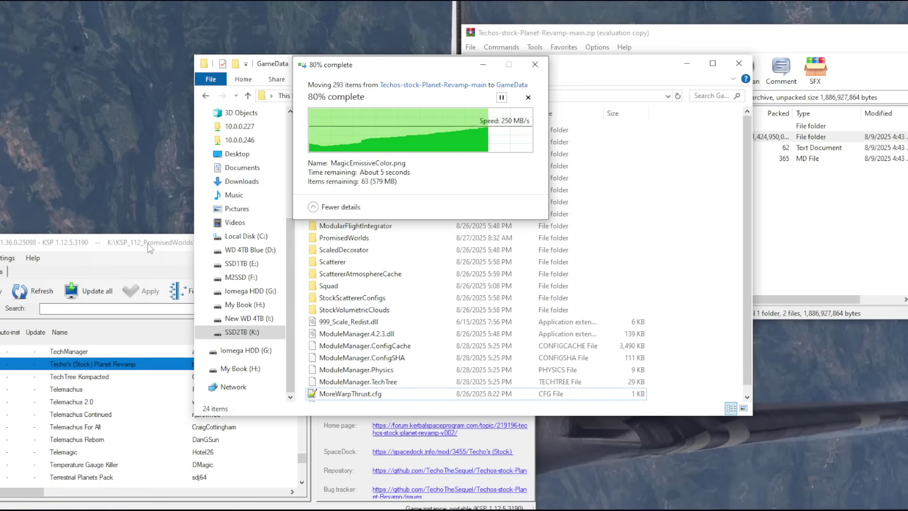
click(847, 33)
Step: Drop the TPR folder into GameData and reposition the CKAN window
drag(391, 132, 319, 316)
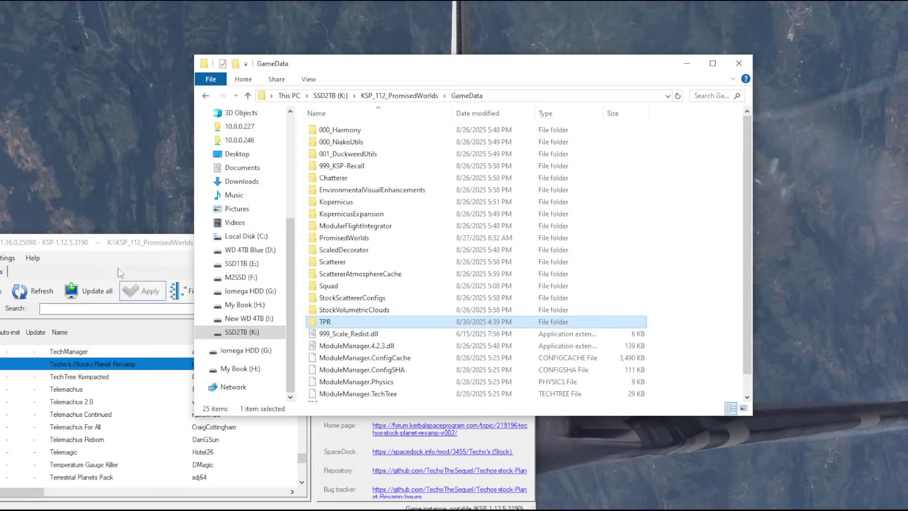
drag(121, 244, 342, 124)
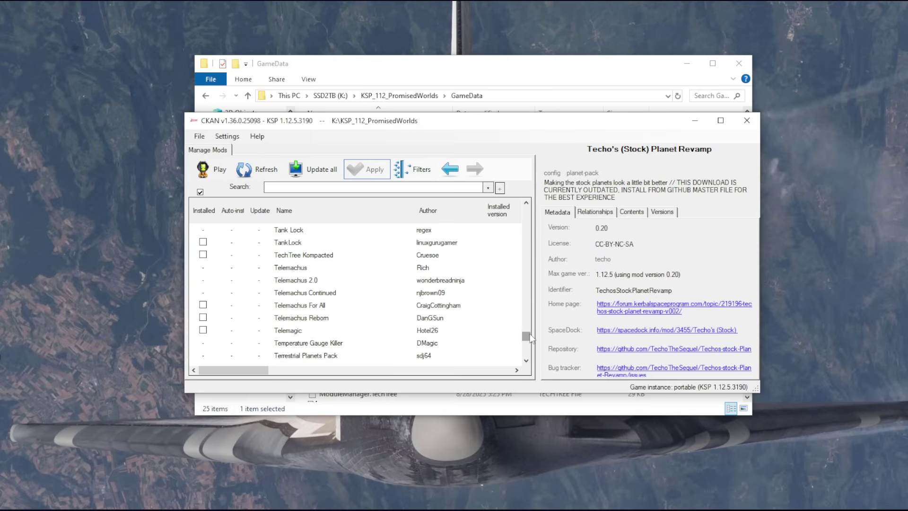
drag(526, 335, 529, 228)
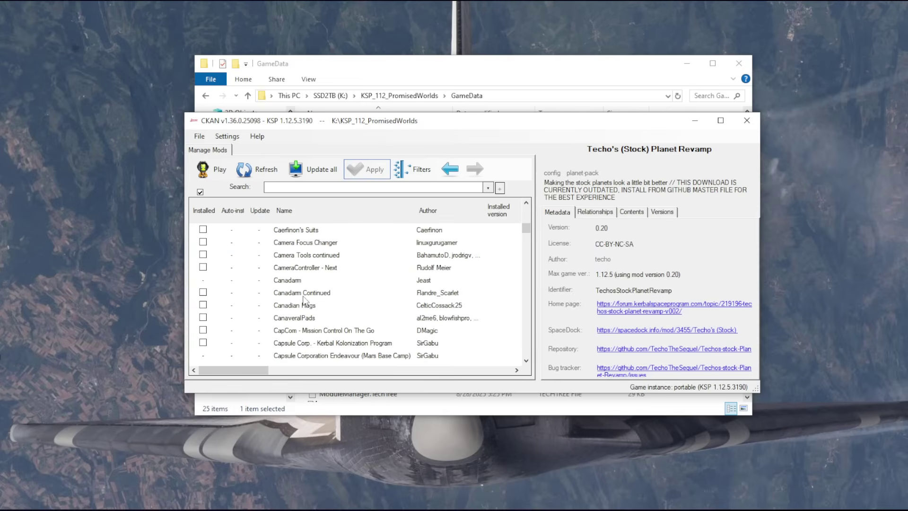
Step: Scroll CKAN's list to the F entries and mark Far Future Technologies 1.4.2 for install
scroll(303, 299, down, 5)
scroll(309, 294, down, 10)
scroll(308, 294, down, 5)
click(217, 334)
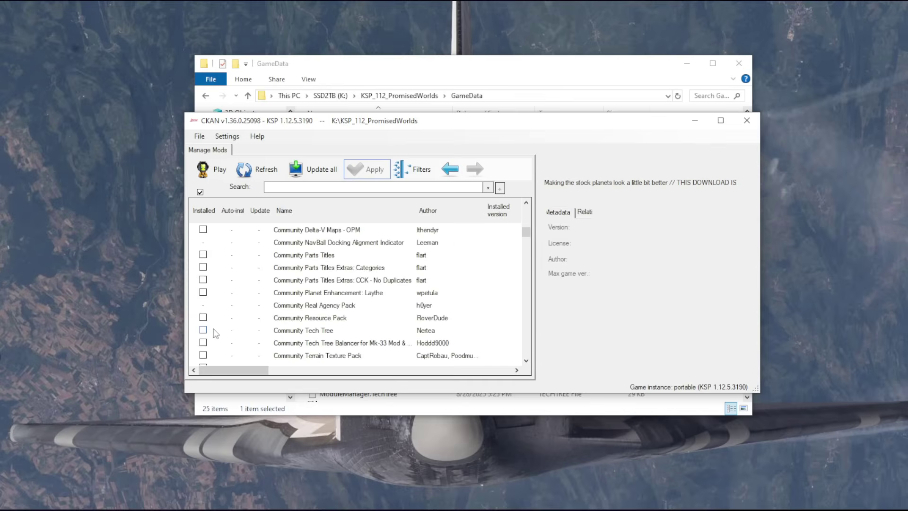
click(203, 342)
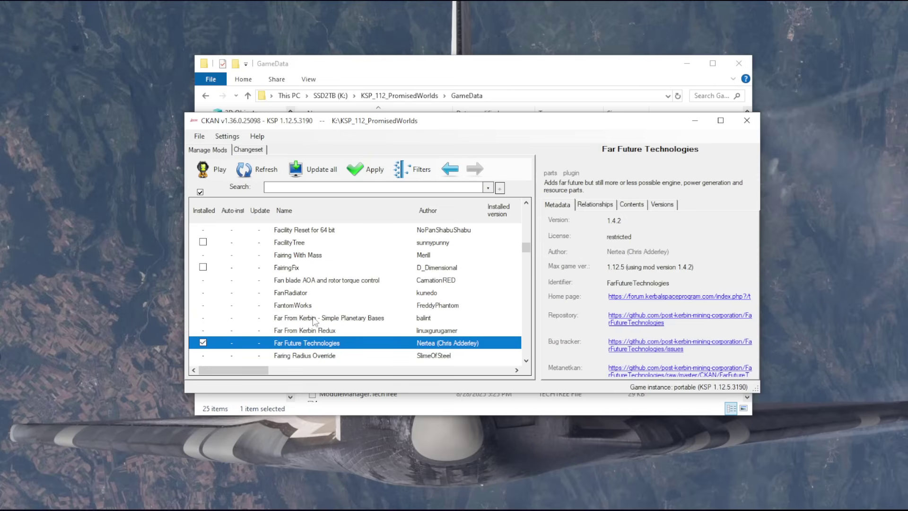
Step: Review Parallax Continued and Parallax Continued Planet Textures details while checking the GameData listing
scroll(316, 321, up, 1)
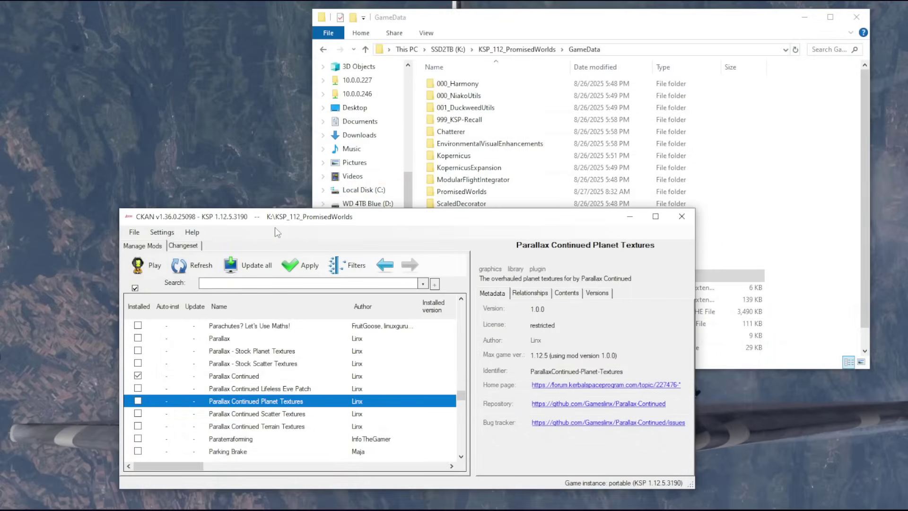
click(267, 248)
click(234, 377)
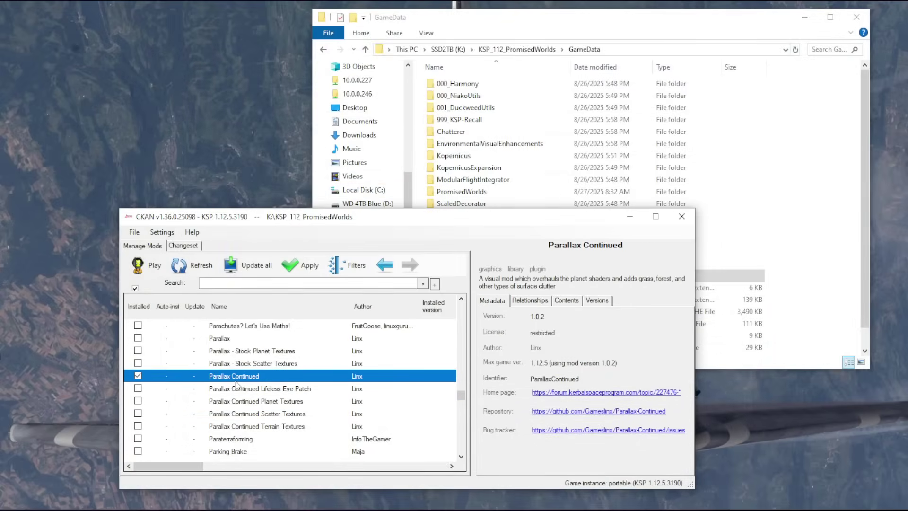
click(522, 62)
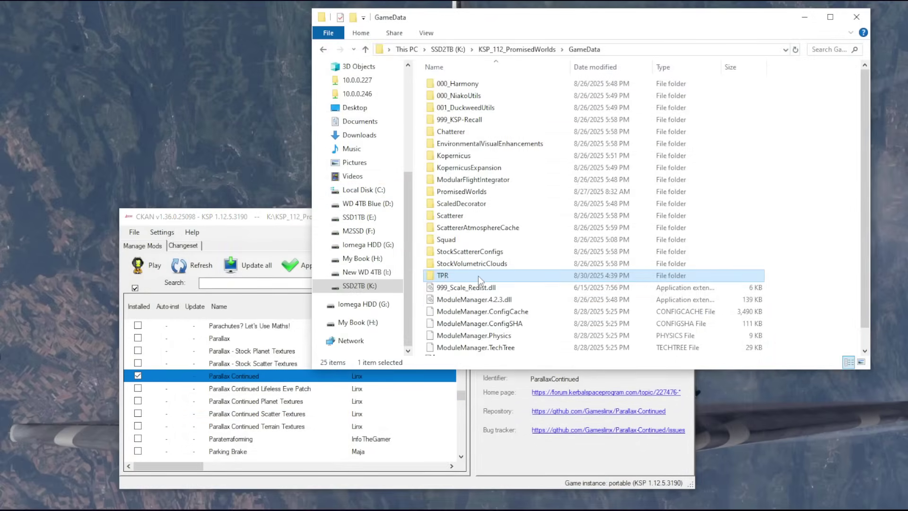
click(293, 232)
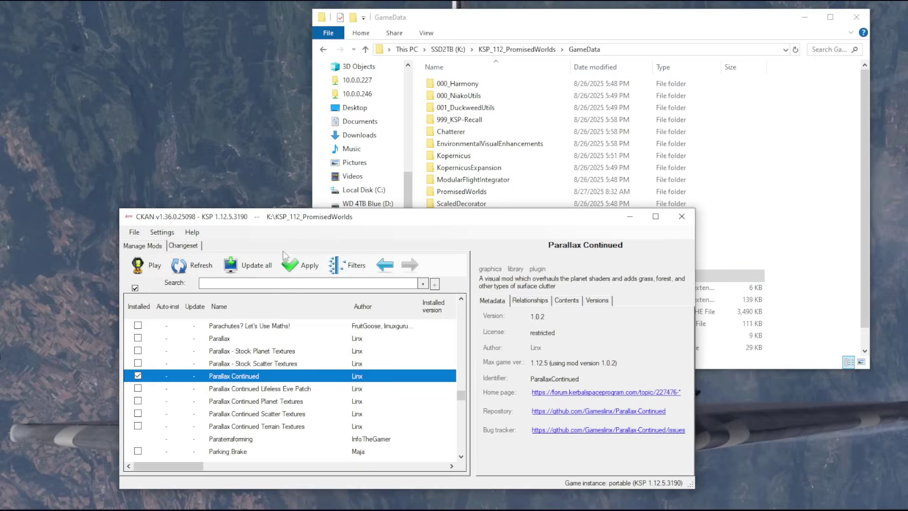
click(246, 402)
Step: Mark Parallax Continued Scatter Textures and Terrain Textures for installation
click(260, 415)
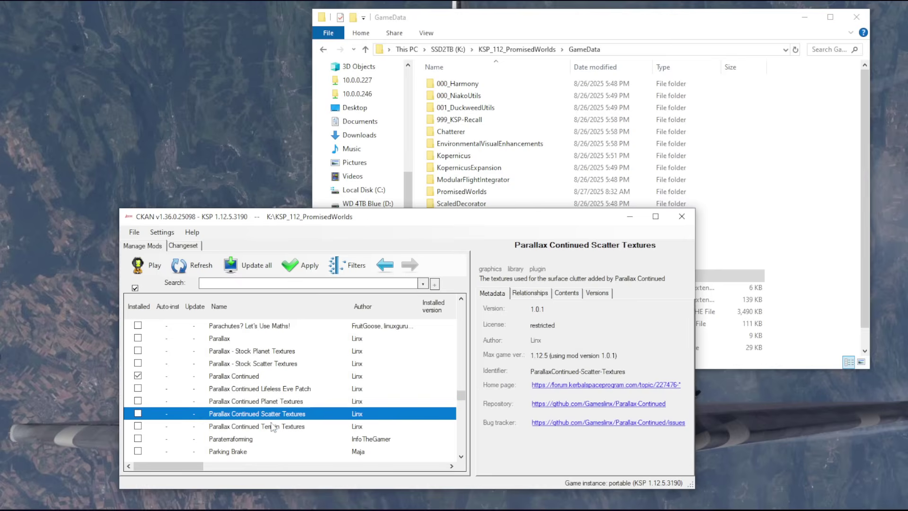
click(273, 427)
click(270, 417)
click(138, 414)
click(244, 427)
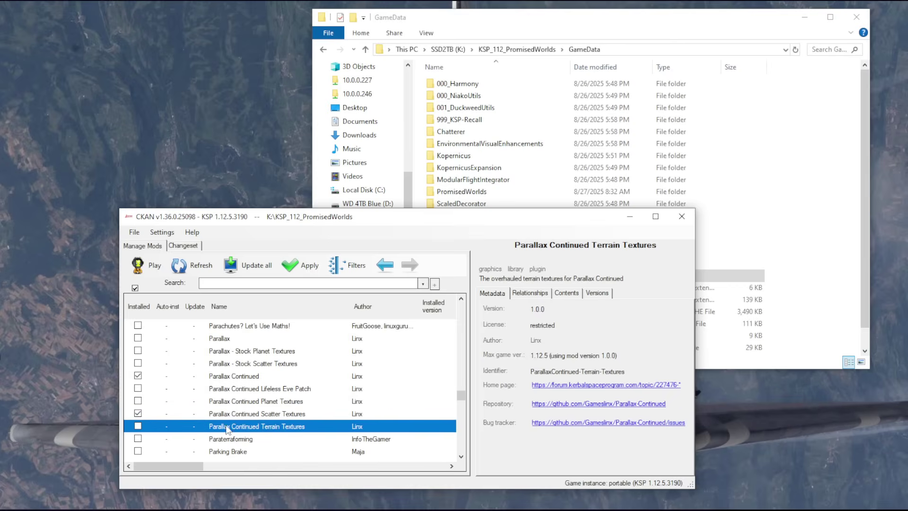
click(138, 425)
click(283, 402)
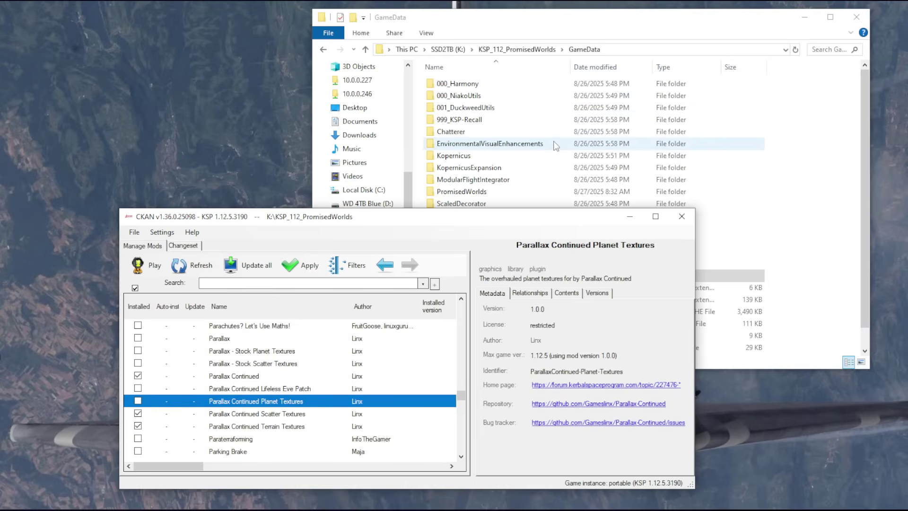
drag(500, 218, 502, 183)
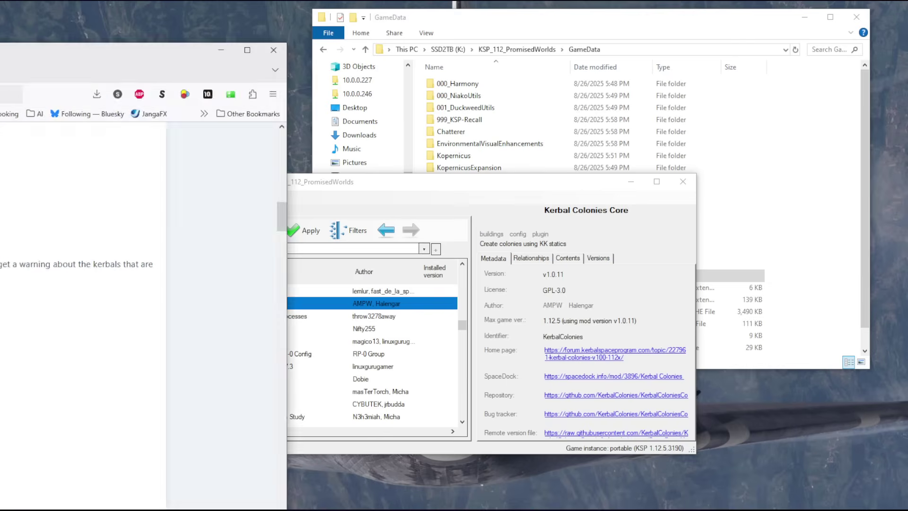
Step: Read the Kerbal Colonies post, highlighting the KK groups-as-facilities and colony-building lines
scroll(408, 171, up, 8)
scroll(407, 169, up, 10)
scroll(407, 170, down, 2)
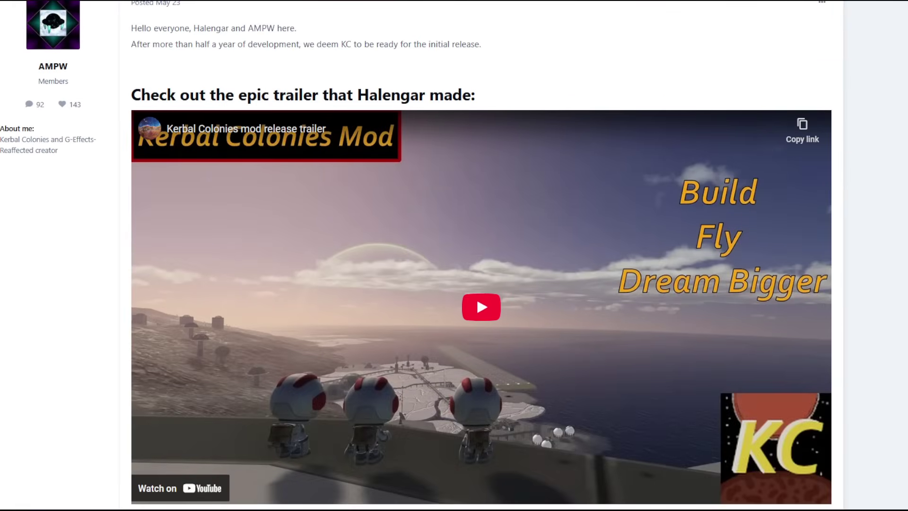
scroll(594, 179, down, 1)
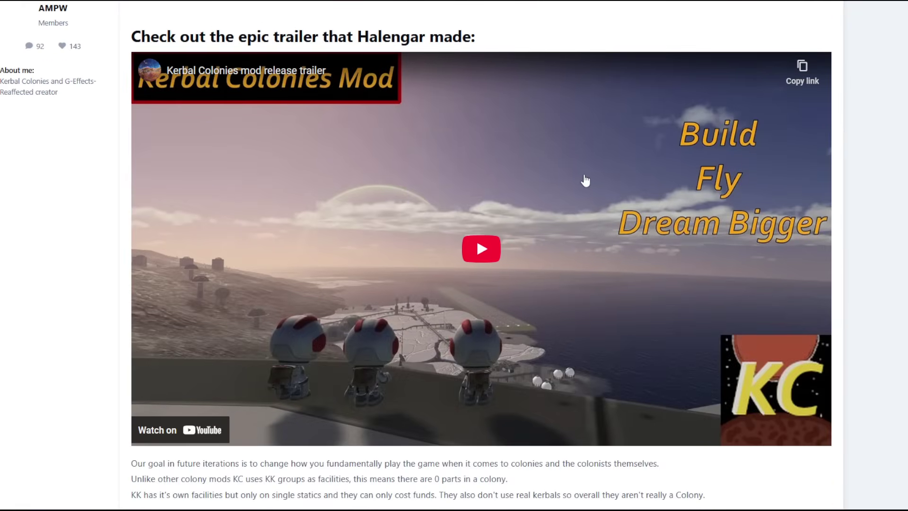
scroll(585, 179, down, 7)
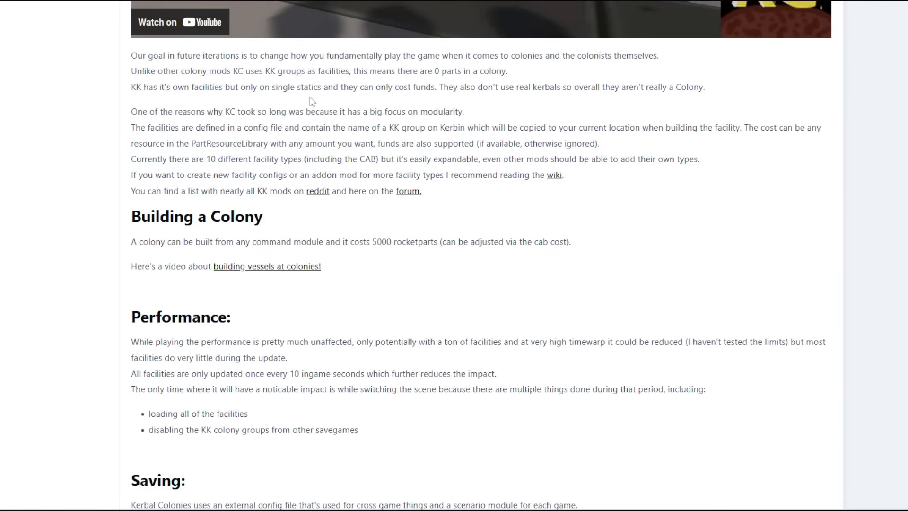
drag(256, 70, 352, 72)
click(434, 74)
drag(153, 242, 442, 242)
click(429, 267)
Step: Scroll to the Dependencies section and highlight the Extraplanetary Launchpads note
scroll(399, 242, down, 10)
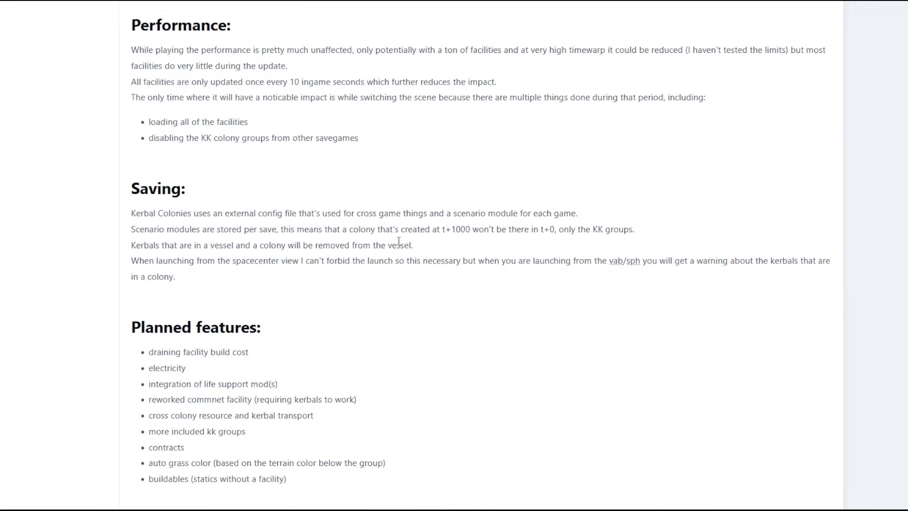
scroll(399, 245, down, 7)
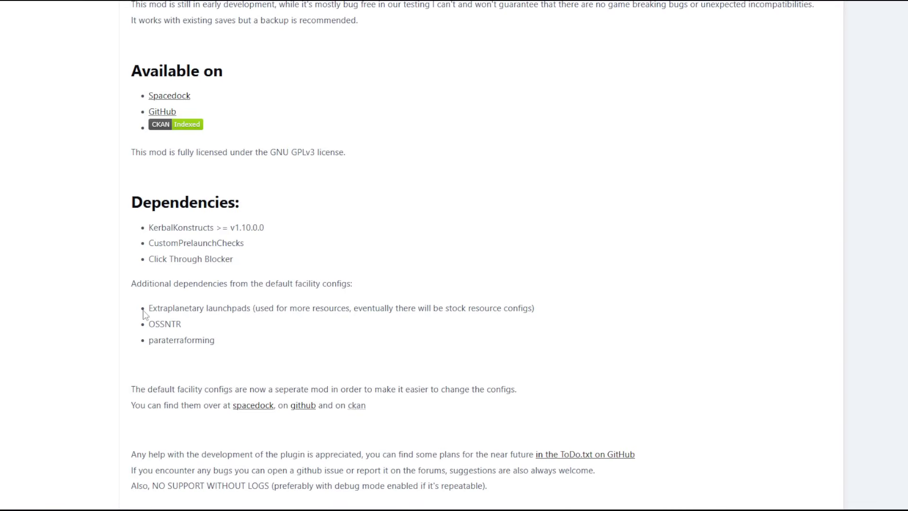
drag(189, 309, 561, 310)
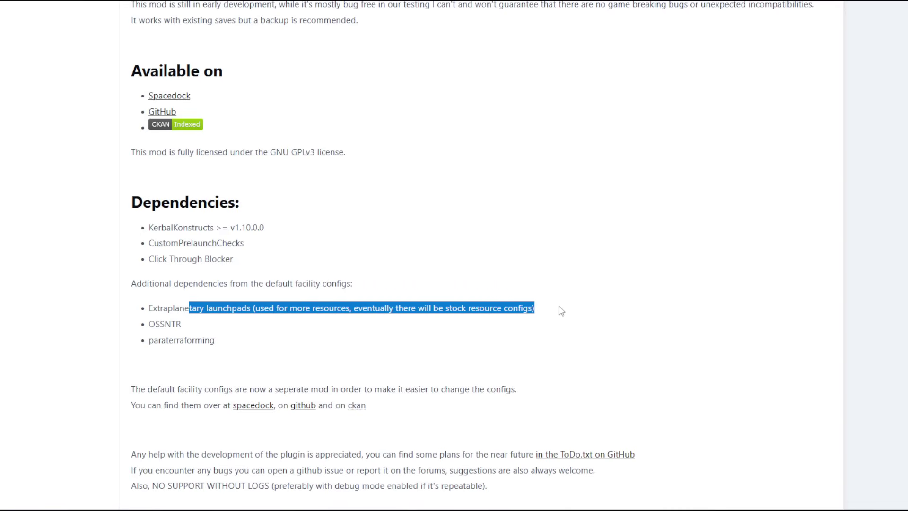
click(277, 335)
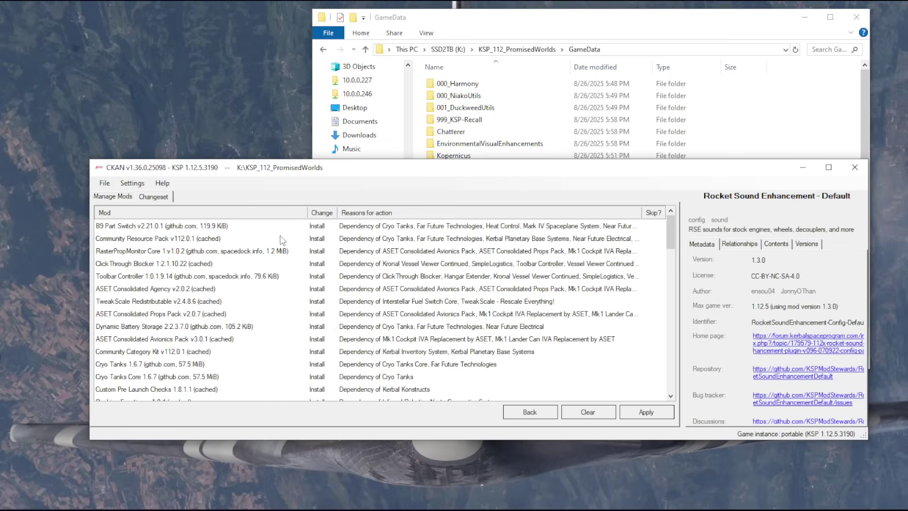
click(206, 226)
click(205, 240)
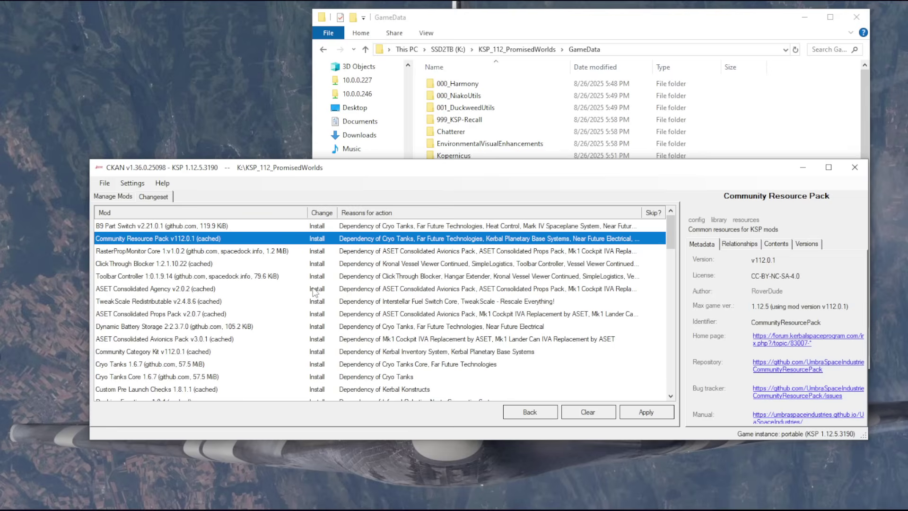
click(185, 254)
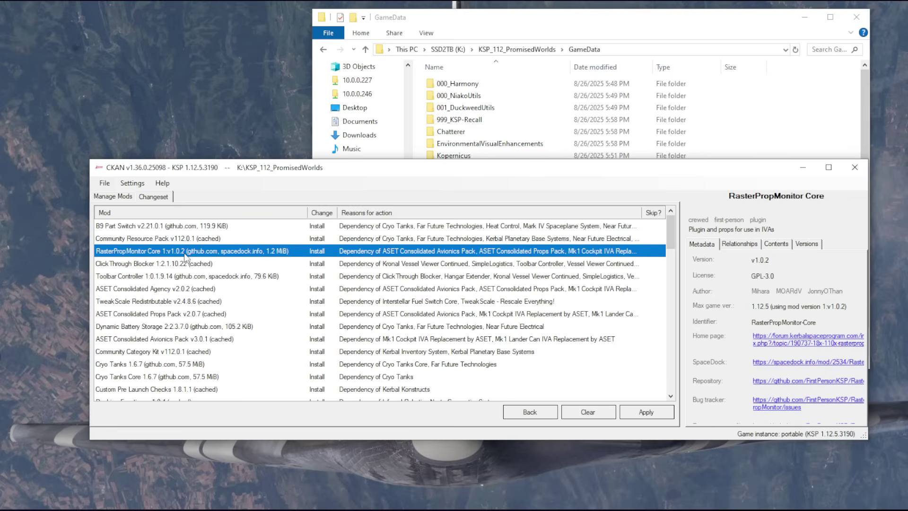
click(181, 267)
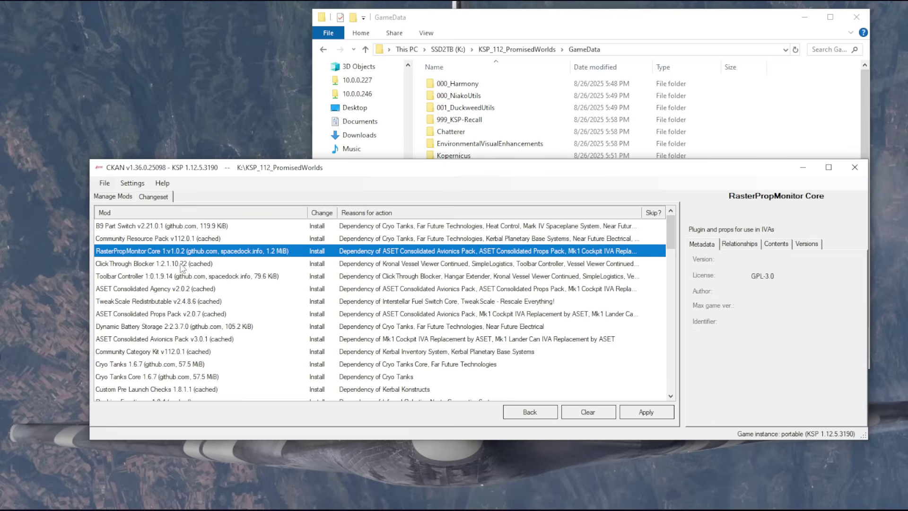
click(183, 275)
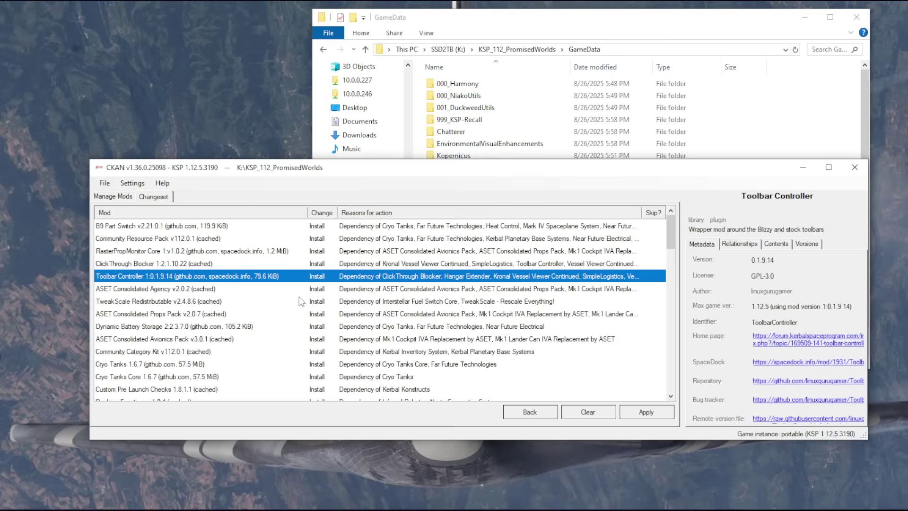
click(182, 290)
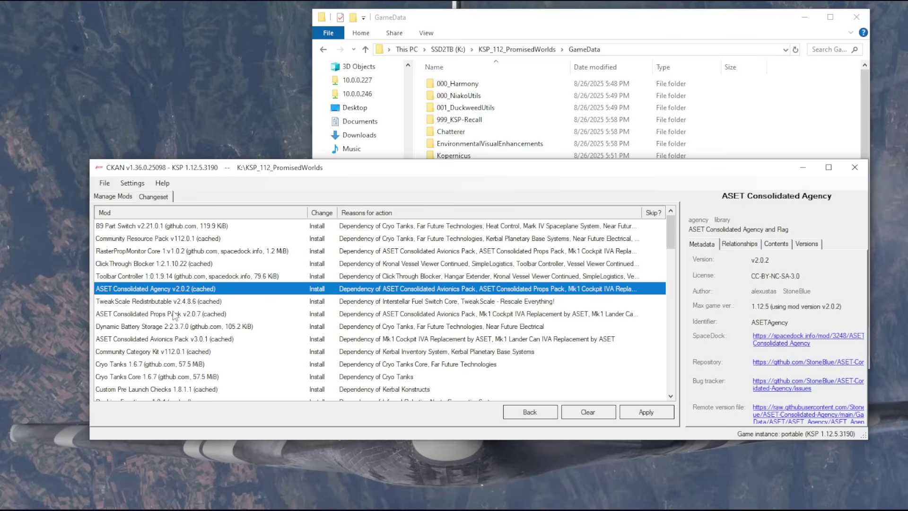
click(148, 252)
click(148, 290)
click(147, 315)
click(138, 339)
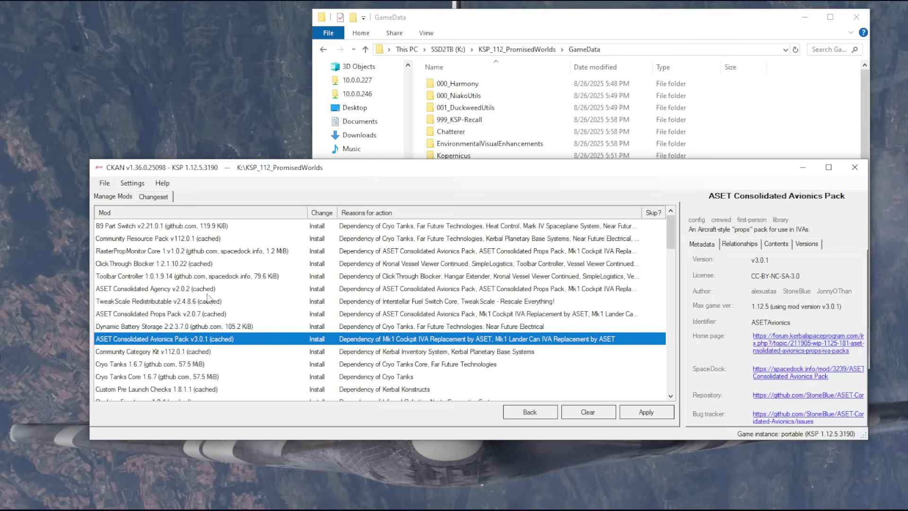
click(181, 292)
click(179, 315)
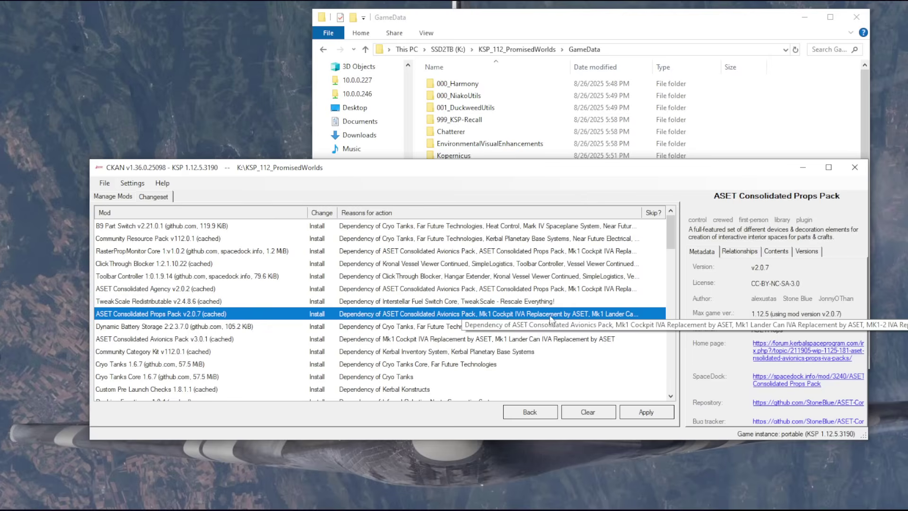
click(323, 338)
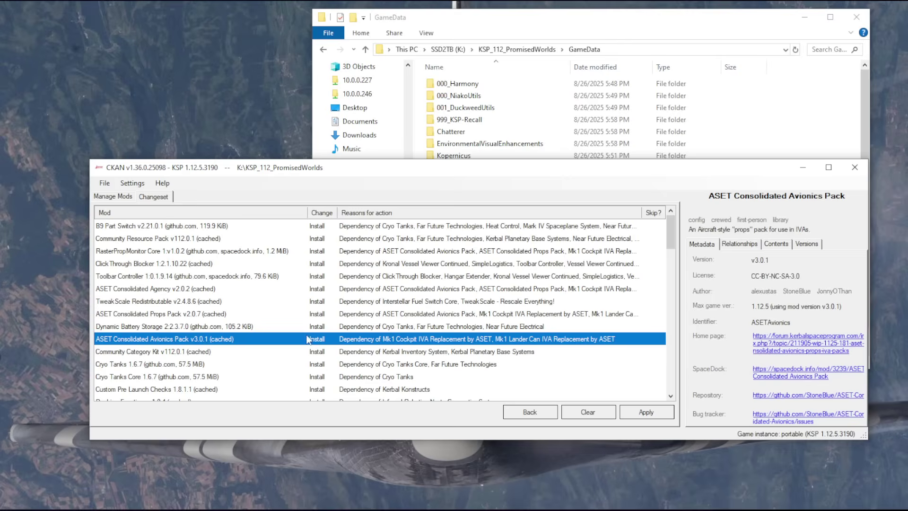
click(147, 302)
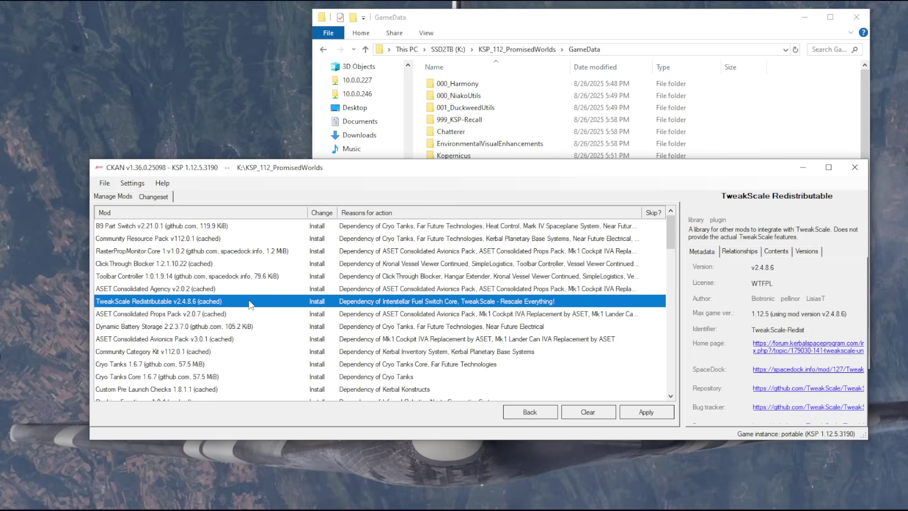
click(237, 330)
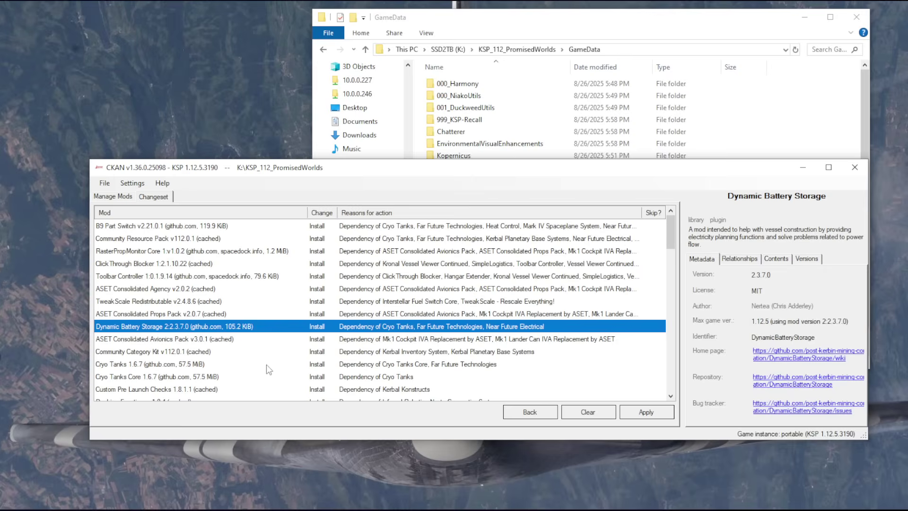
click(207, 352)
scroll(208, 352, down, 1)
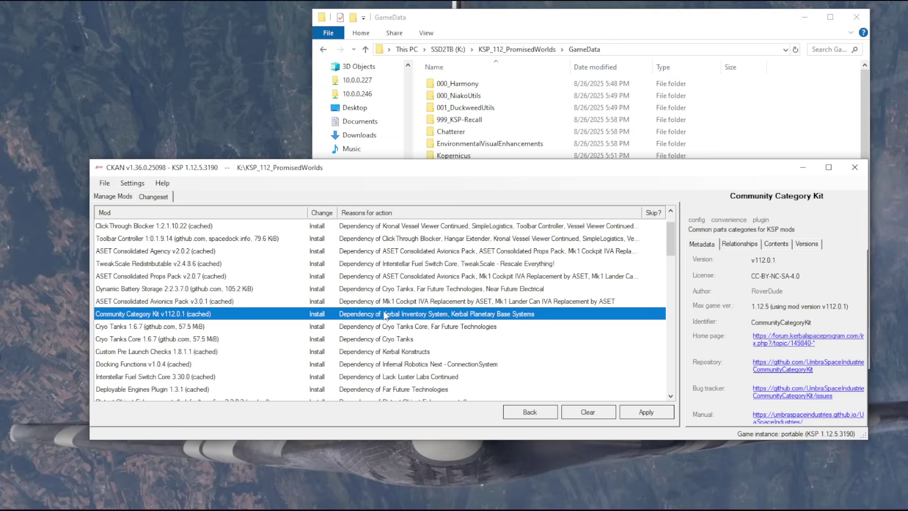
click(447, 330)
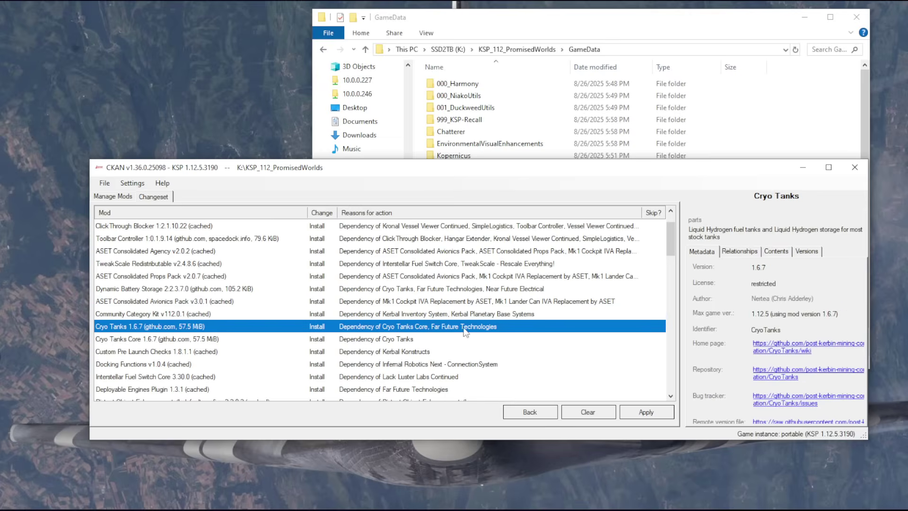
click(369, 339)
click(371, 331)
click(366, 351)
scroll(374, 350, down, 2)
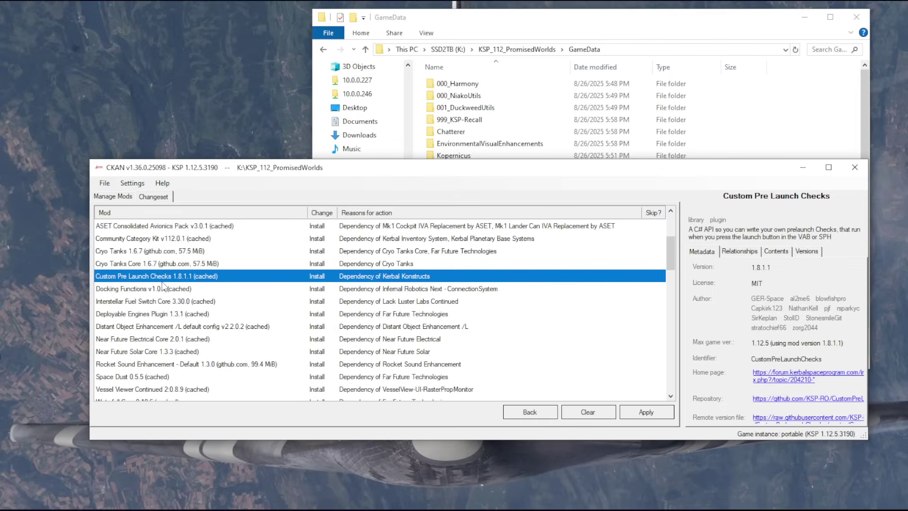
click(138, 290)
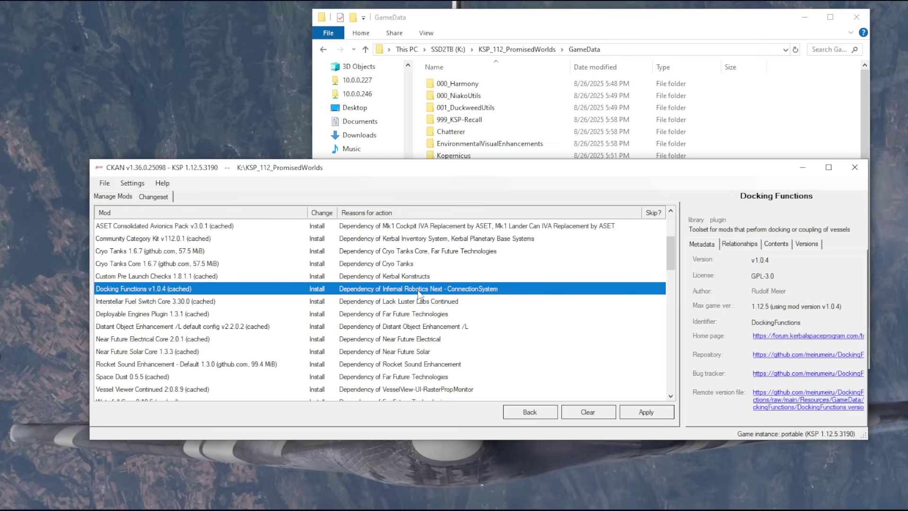
click(188, 301)
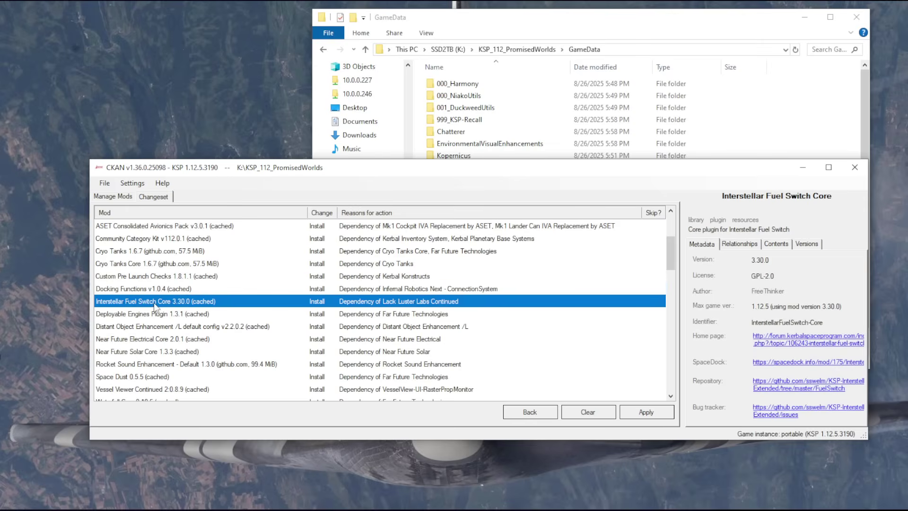
Step: Inspect details for Deployable Engines Plugin through Space Dust, Waterfall Core and Vessel Viewer Continued
scroll(189, 301, down, 2)
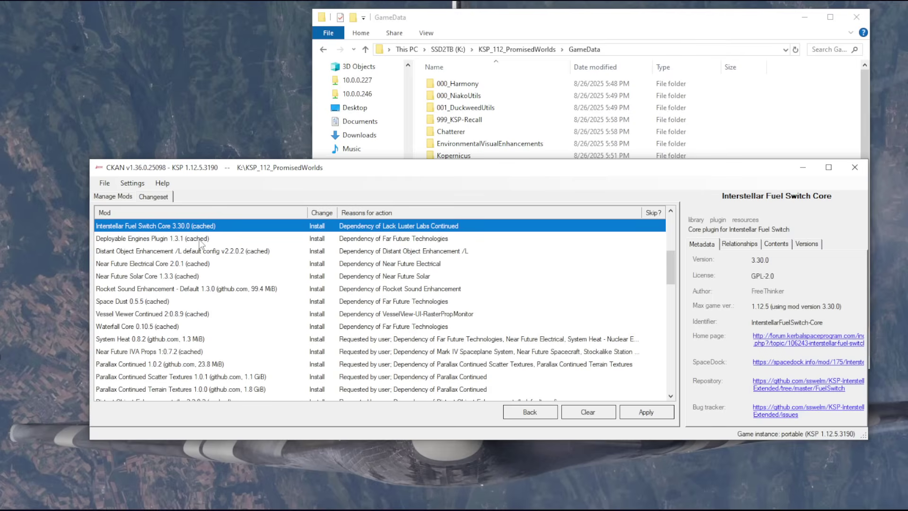
click(399, 240)
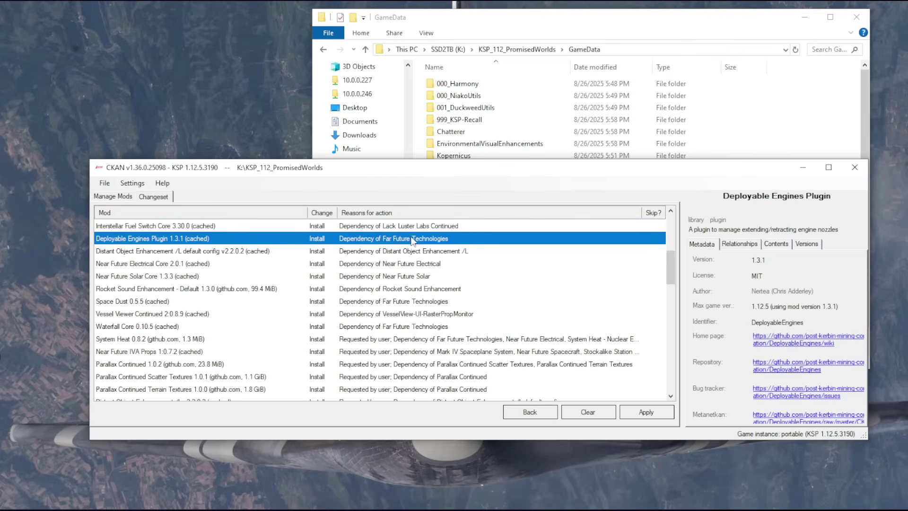
click(398, 254)
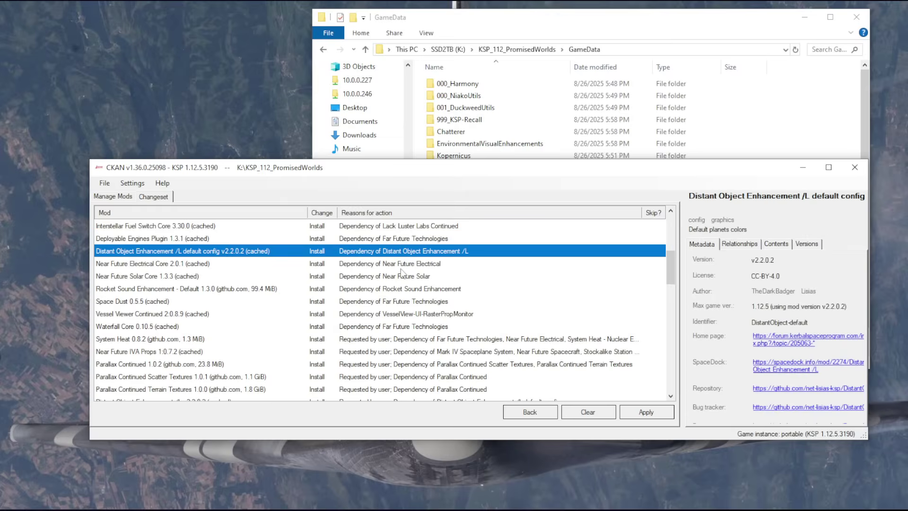
click(401, 264)
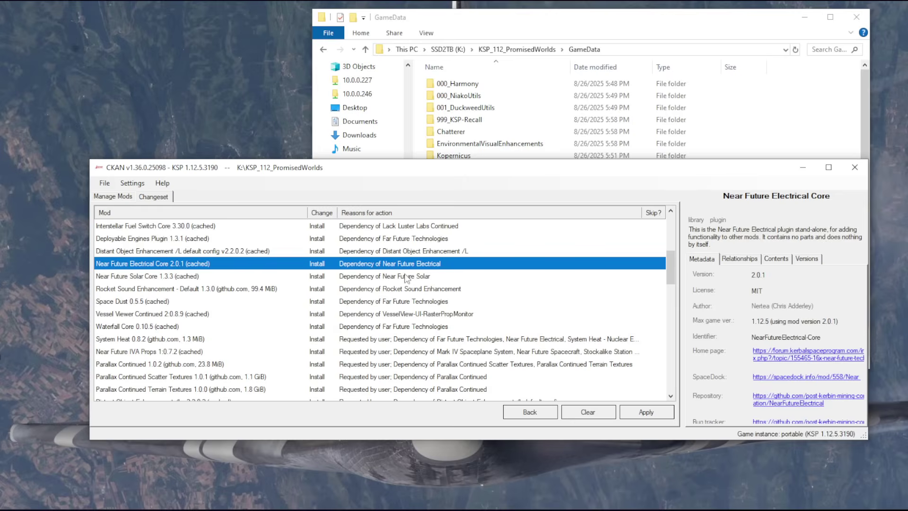
click(171, 278)
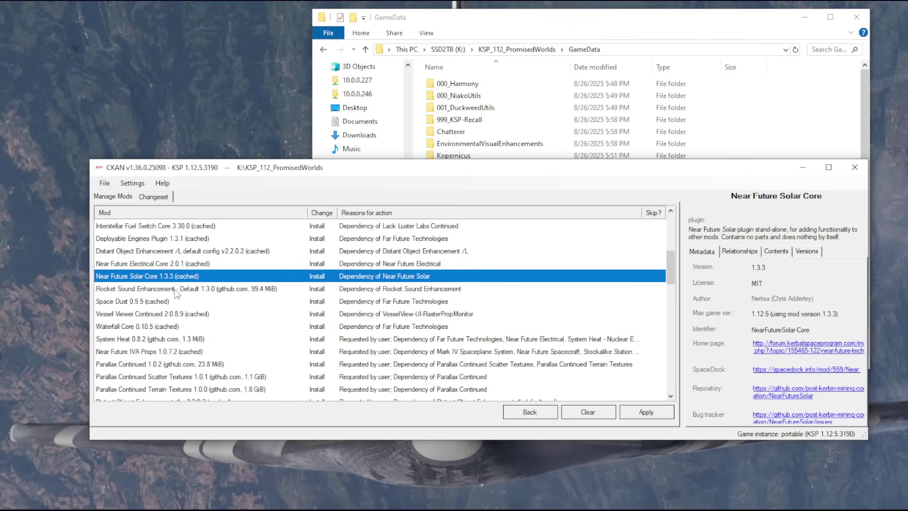
click(173, 291)
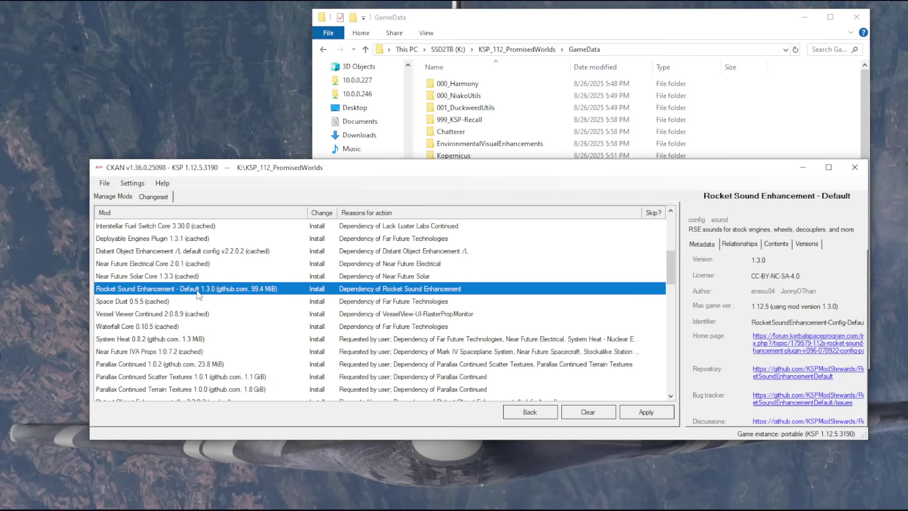
click(167, 303)
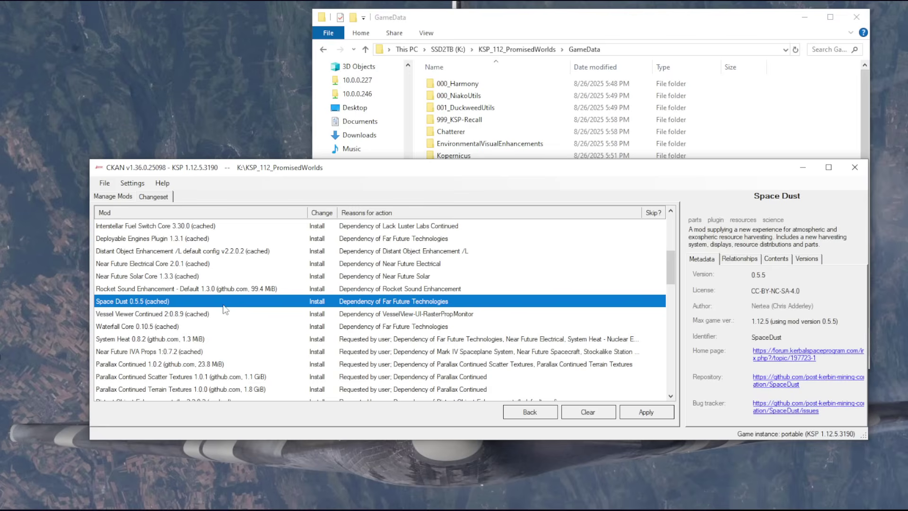
click(174, 321)
click(175, 318)
Step: Inspect Waterfall Core, System Heat, Near Future IVA Props and the Parallax Continued texture packs
scroll(174, 318, down, 2)
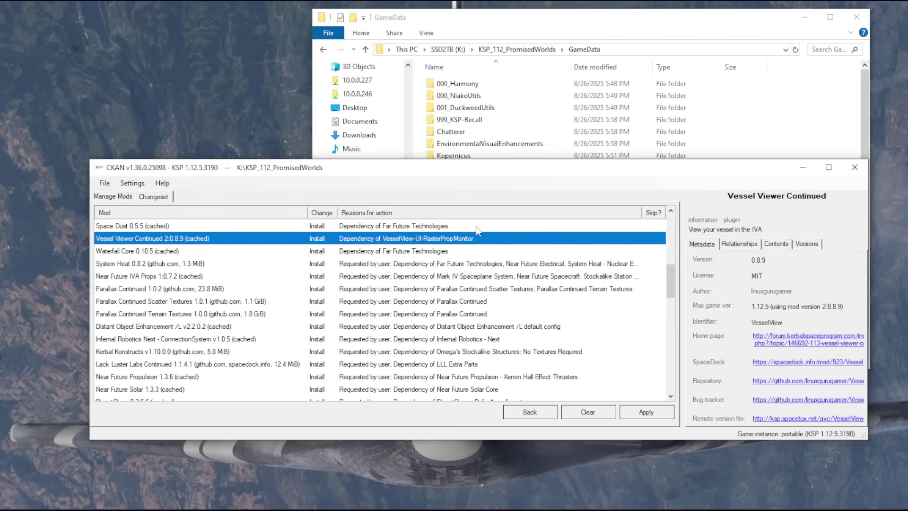
click(158, 253)
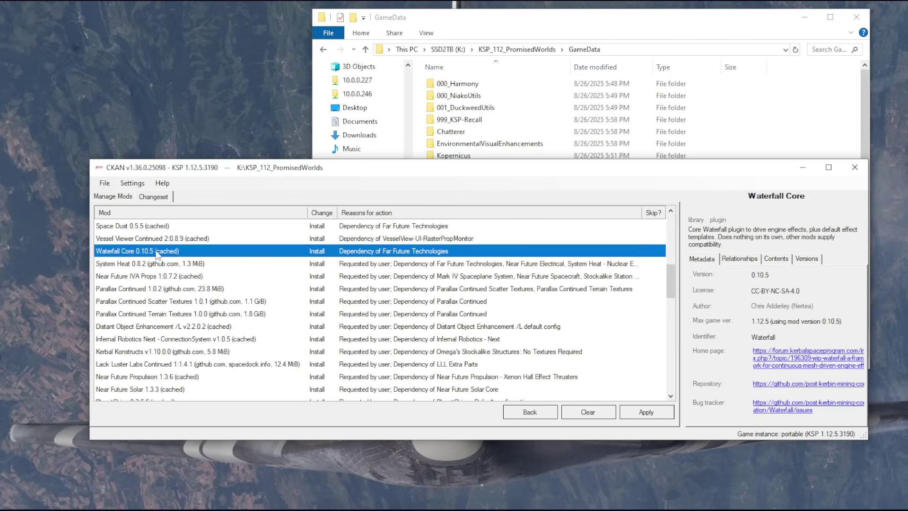
click(158, 265)
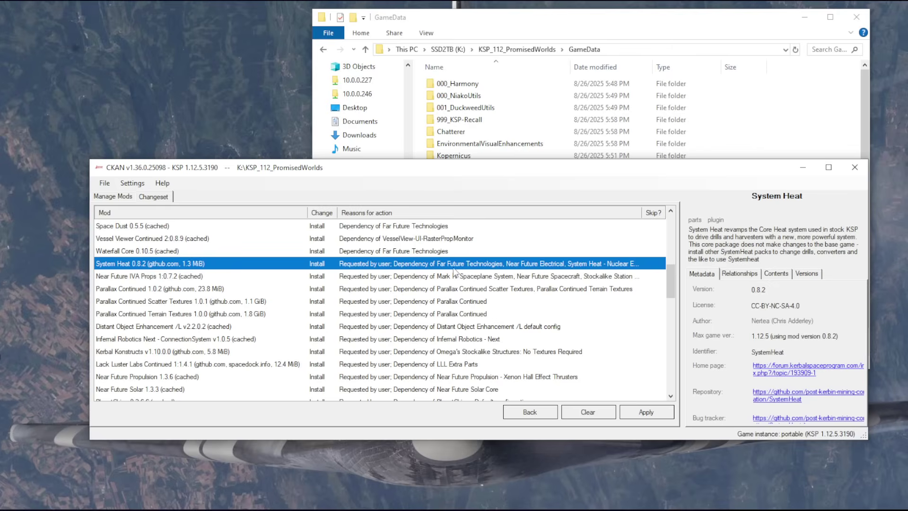
click(169, 279)
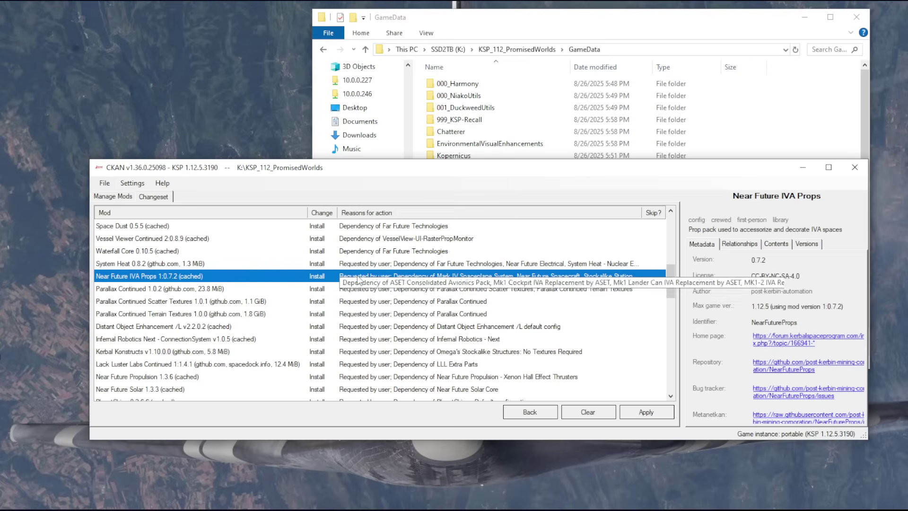
click(159, 293)
click(160, 303)
click(162, 314)
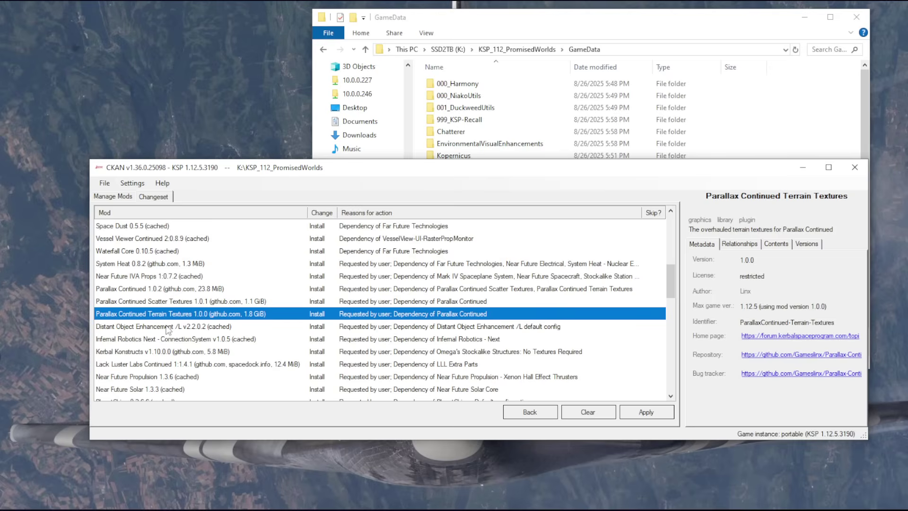
scroll(178, 317, down, 1)
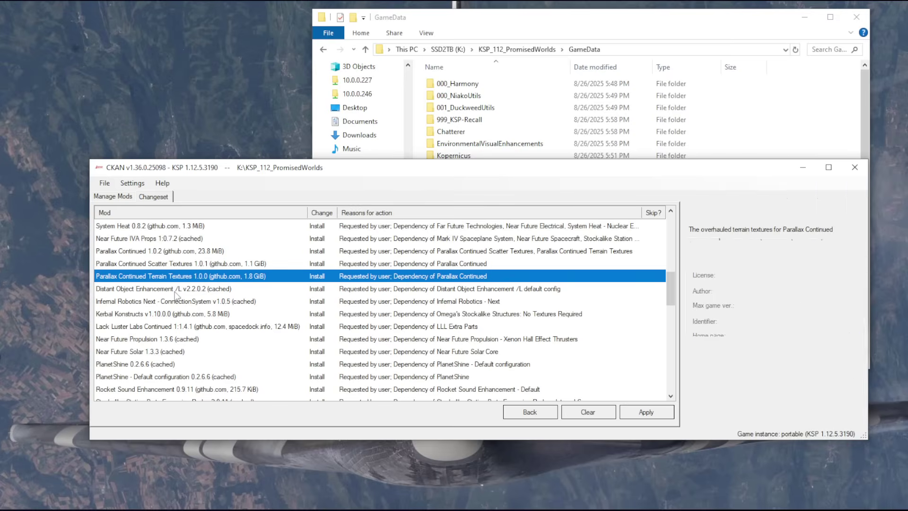
Step: Compare details of Distant Object Enhancement /L and its default configuration
click(176, 294)
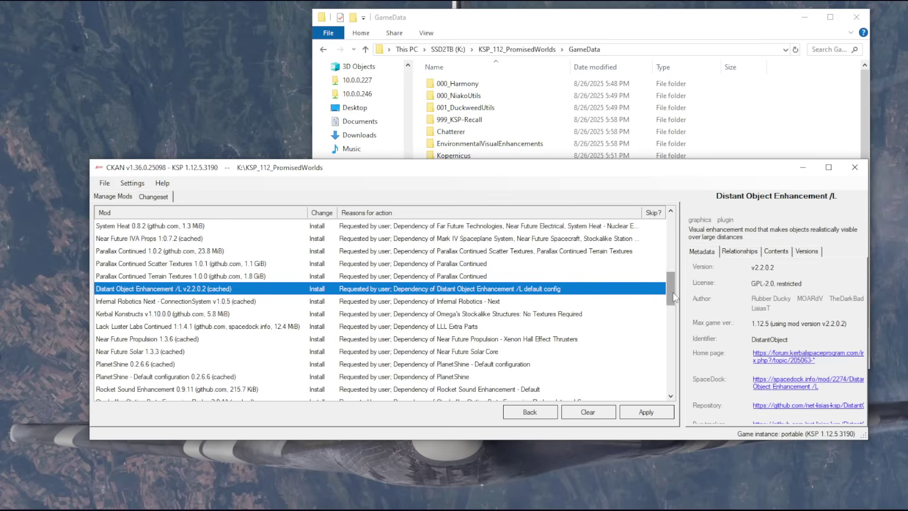
mouse_move(673, 295)
mouse_down()
mouse_move(675, 246)
mouse_move(671, 277)
mouse_up()
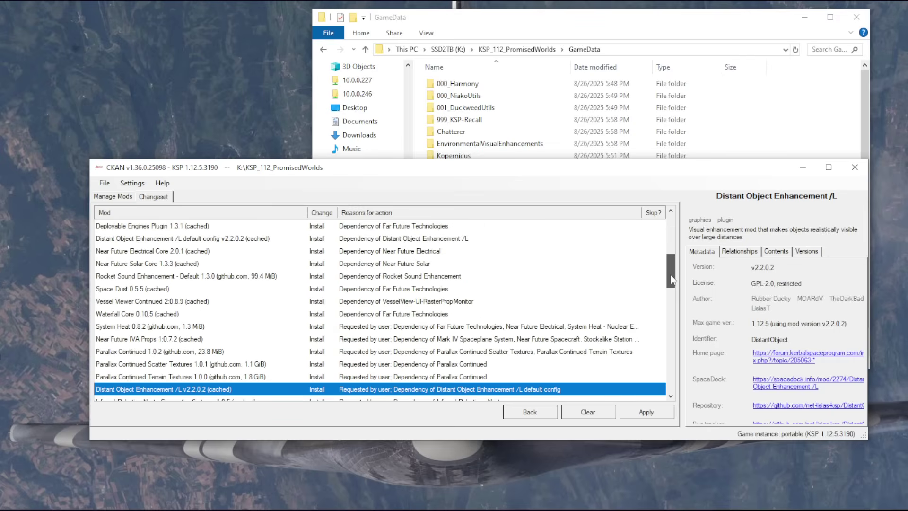
click(208, 240)
click(156, 389)
scroll(240, 305, down, 2)
scroll(241, 305, down, 2)
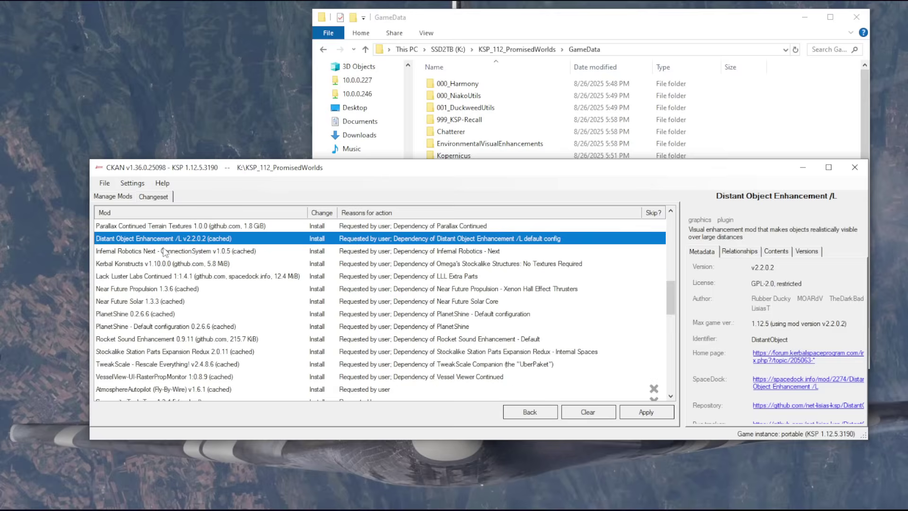
Step: Inspect Infernal Robotics Next ConnectionSystem, Kerbal Konstructs, Lack Luster Labs Continued, Near Future Propulsion and Solar
click(223, 254)
click(178, 266)
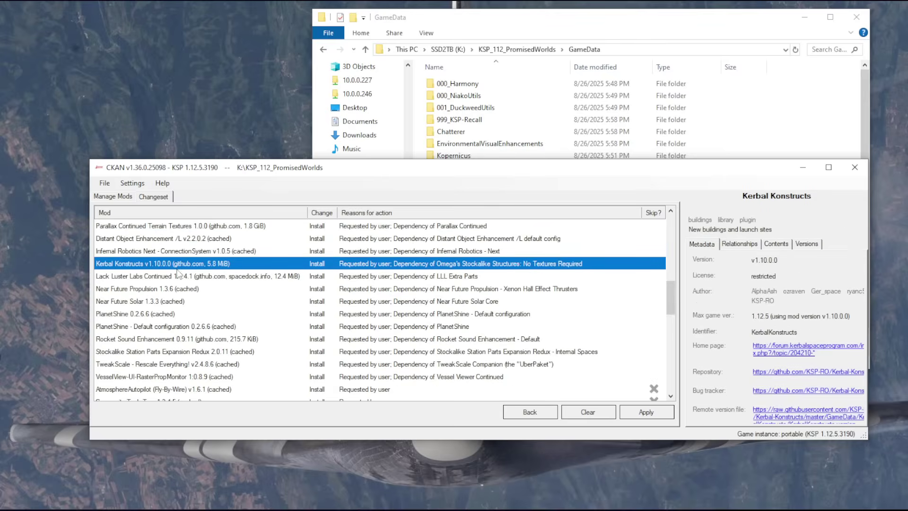
click(148, 273)
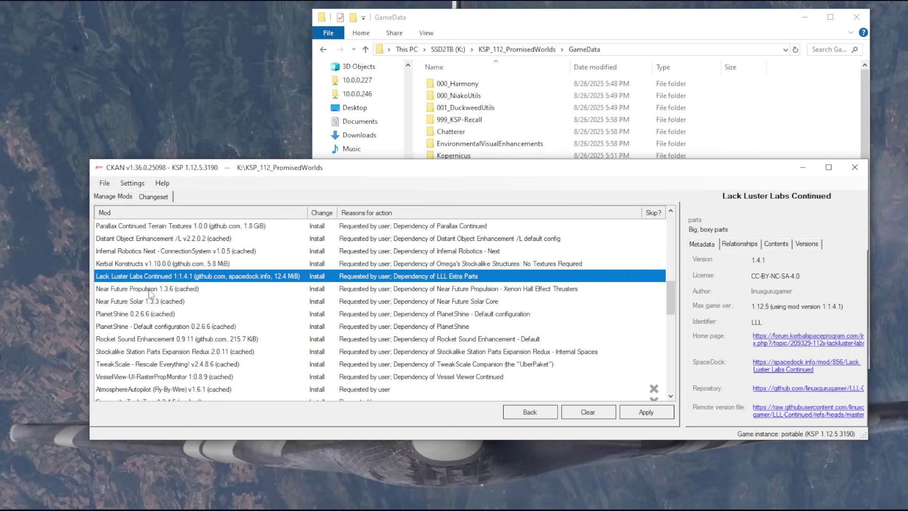
click(150, 291)
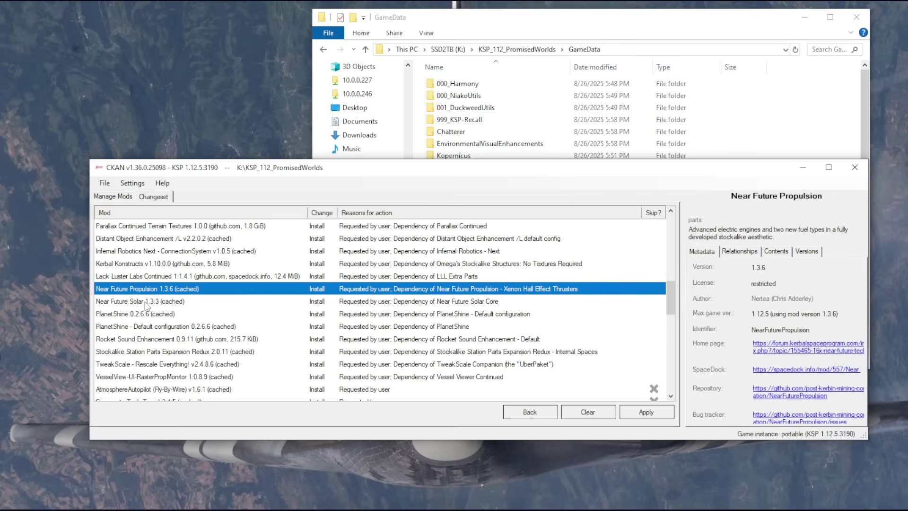
click(145, 303)
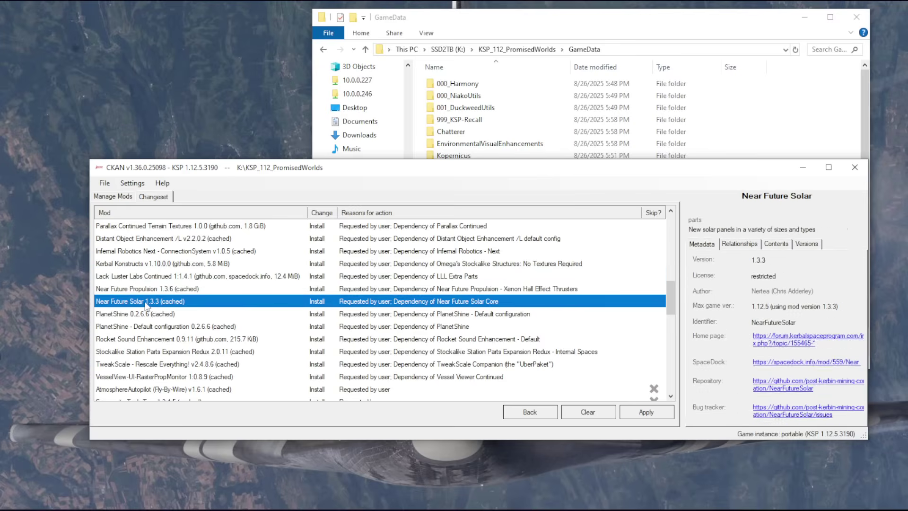
click(160, 316)
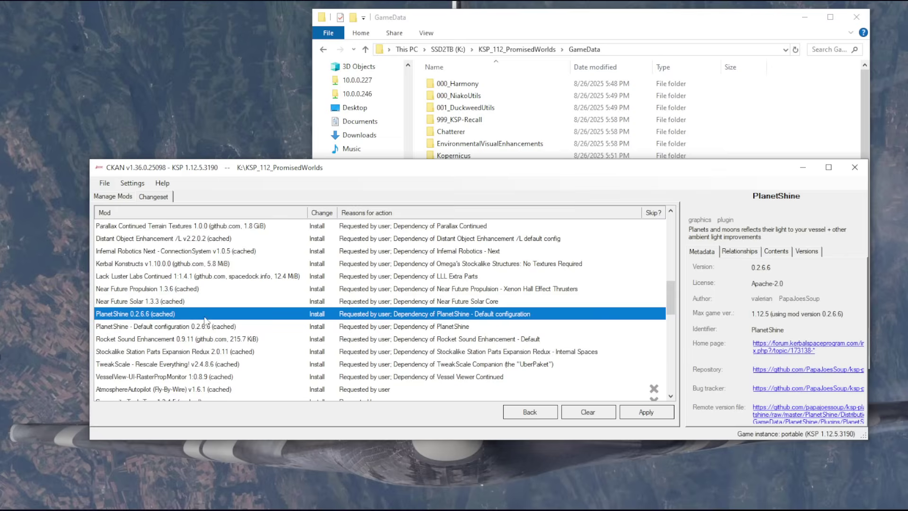
Step: Inspect PlanetShine - Default configuration and Rocket Sound Enhancement details
scroll(205, 321, down, 1)
click(128, 293)
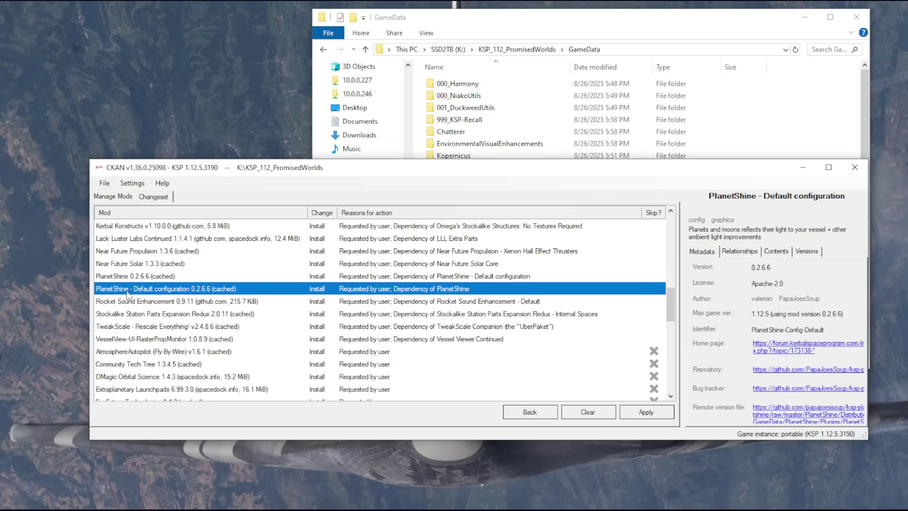
scroll(148, 298, down, 1)
click(146, 265)
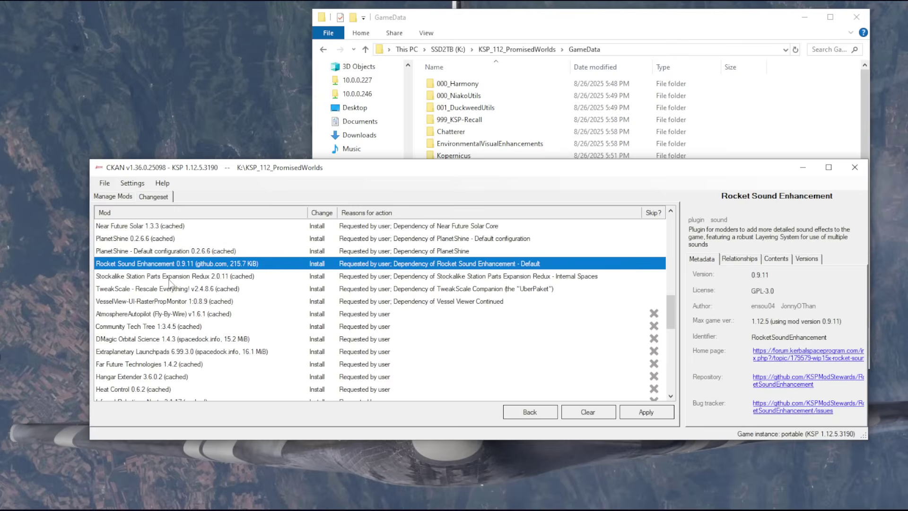
click(174, 254)
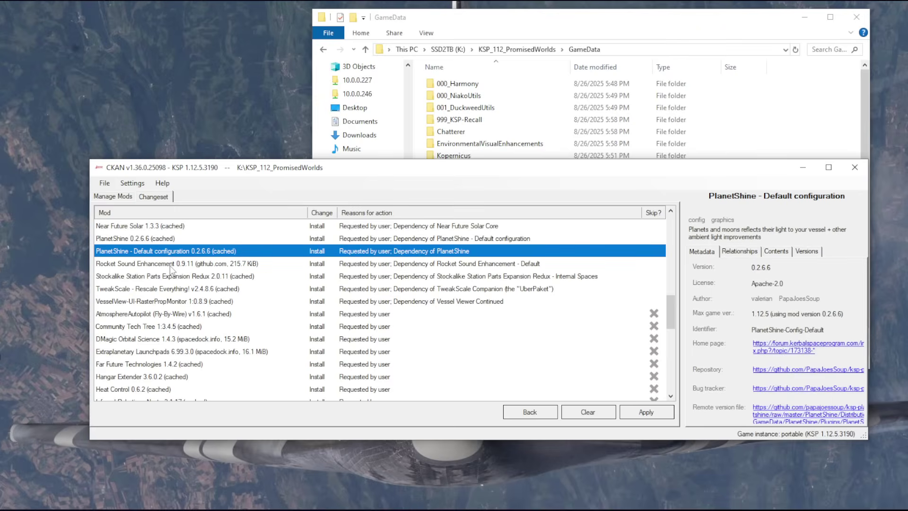
mouse_move(502, 184)
mouse_down()
mouse_move(501, 379)
mouse_move(498, 183)
mouse_up()
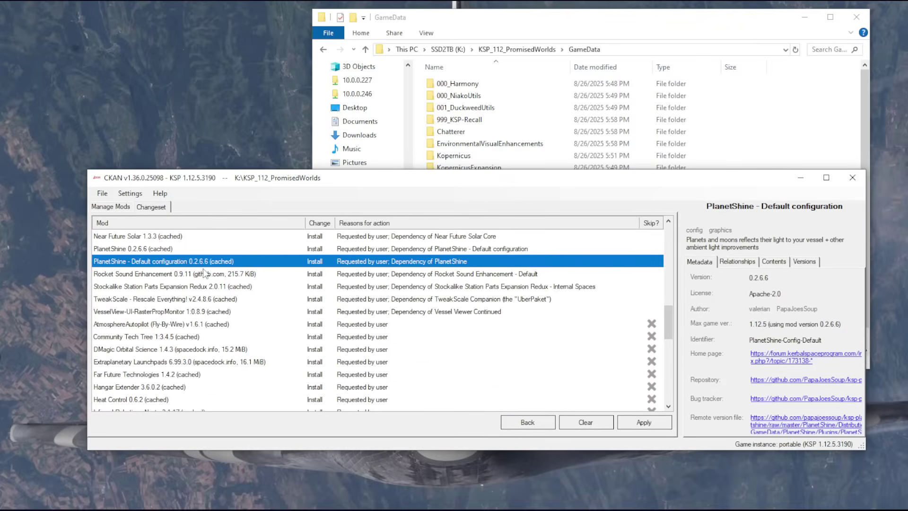
click(183, 277)
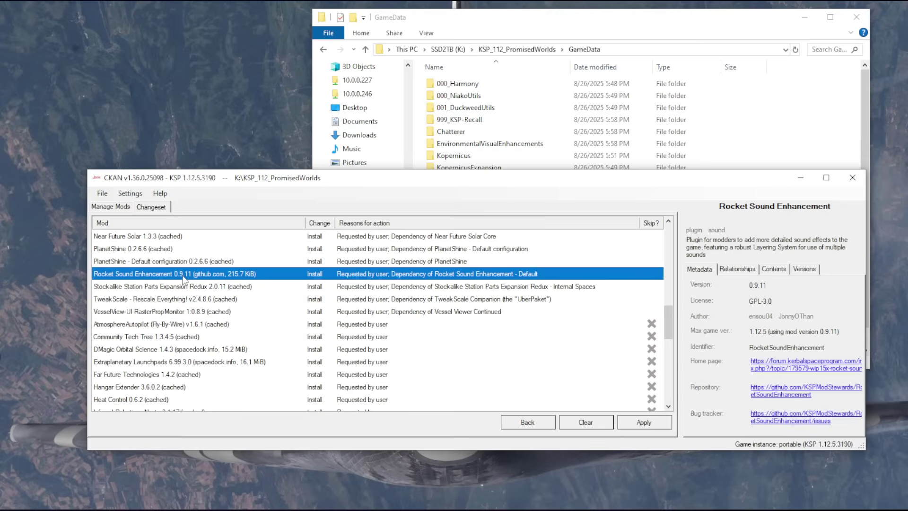
click(126, 287)
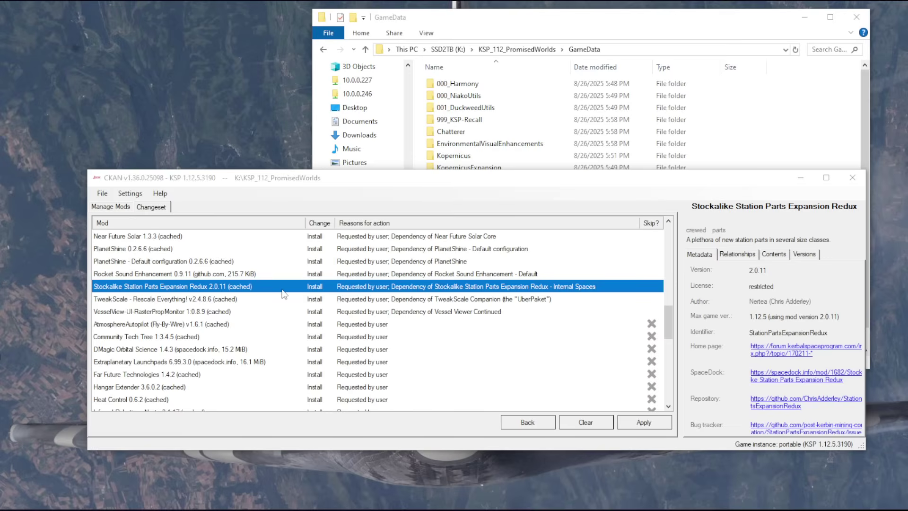
click(196, 302)
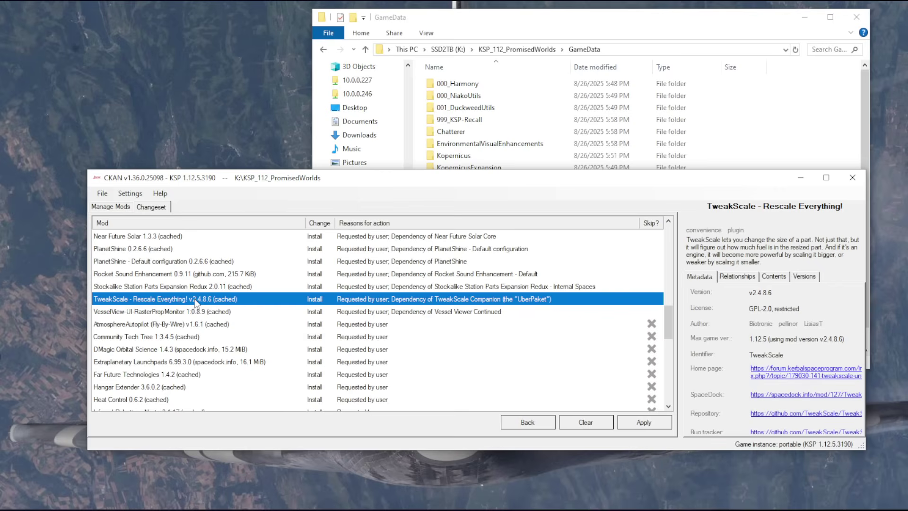
click(129, 313)
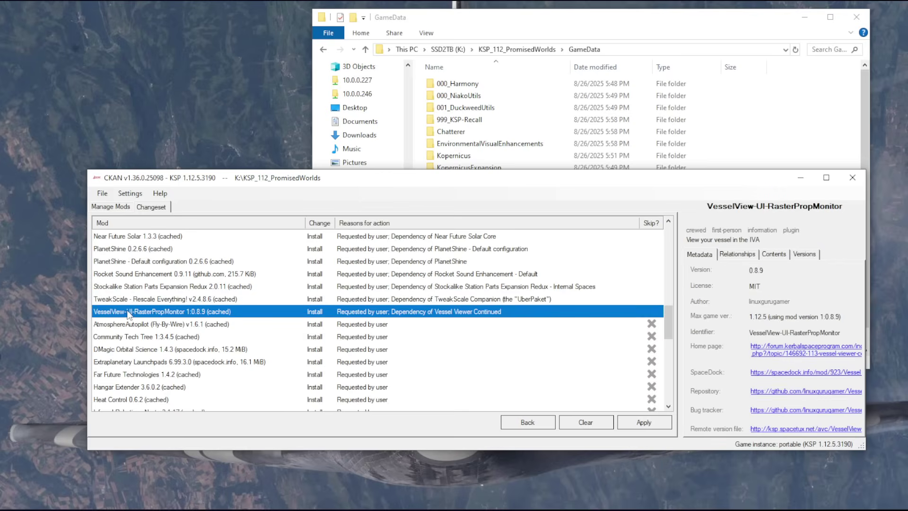
click(120, 326)
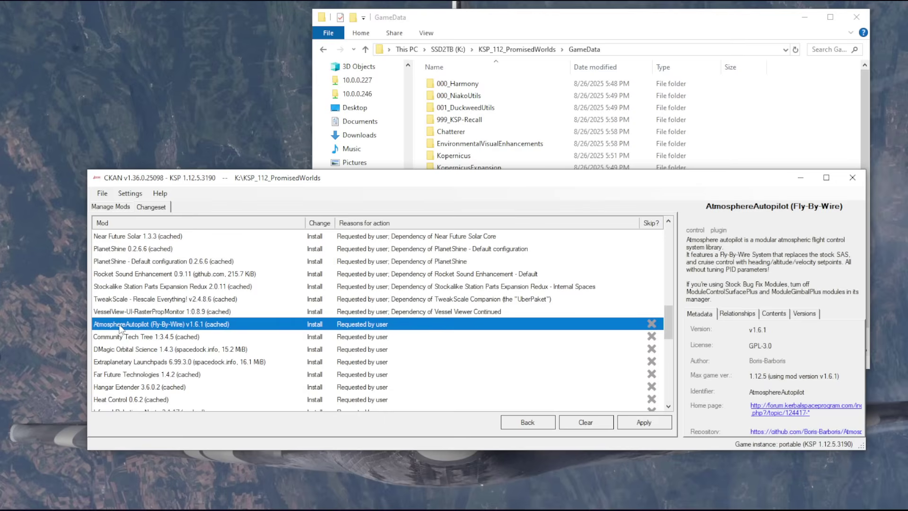
scroll(121, 329, down, 2)
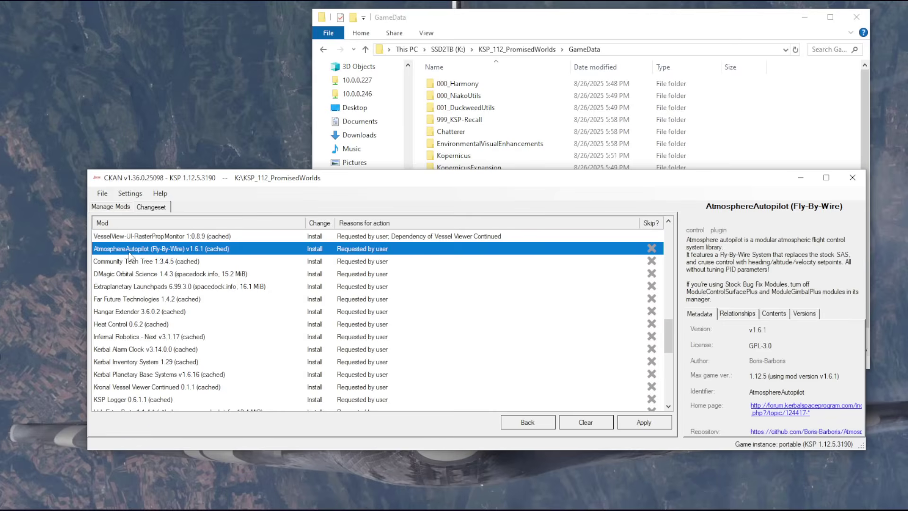
click(131, 260)
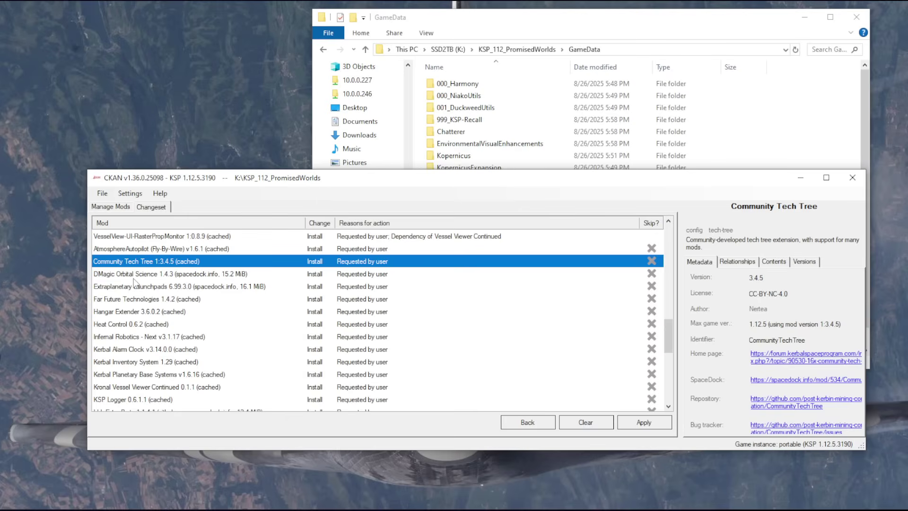
click(137, 275)
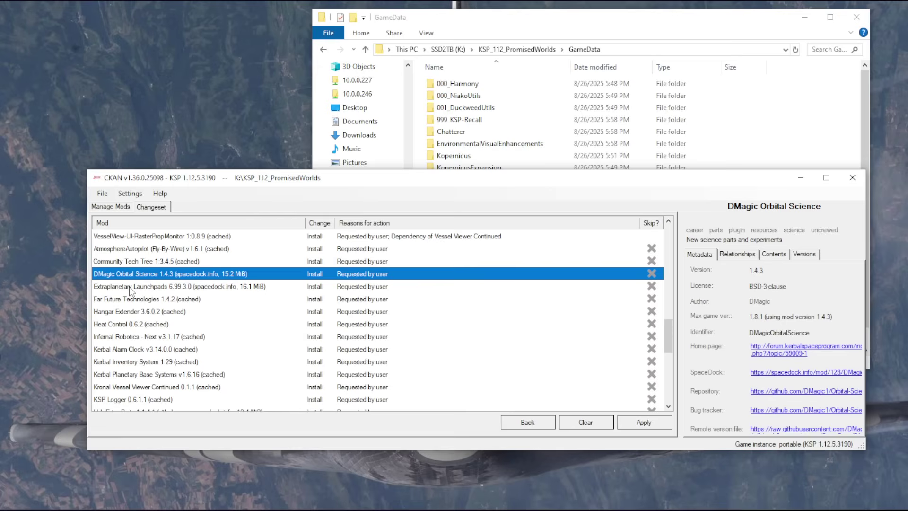
click(131, 289)
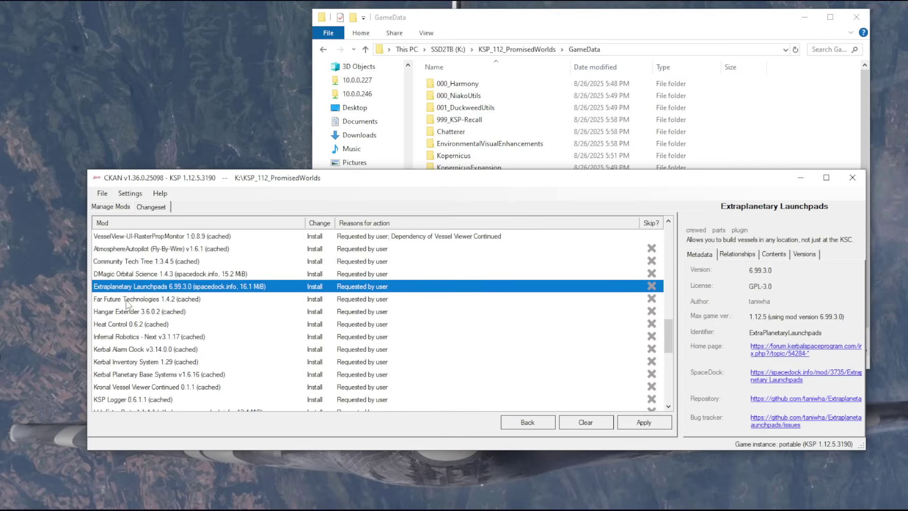
click(126, 302)
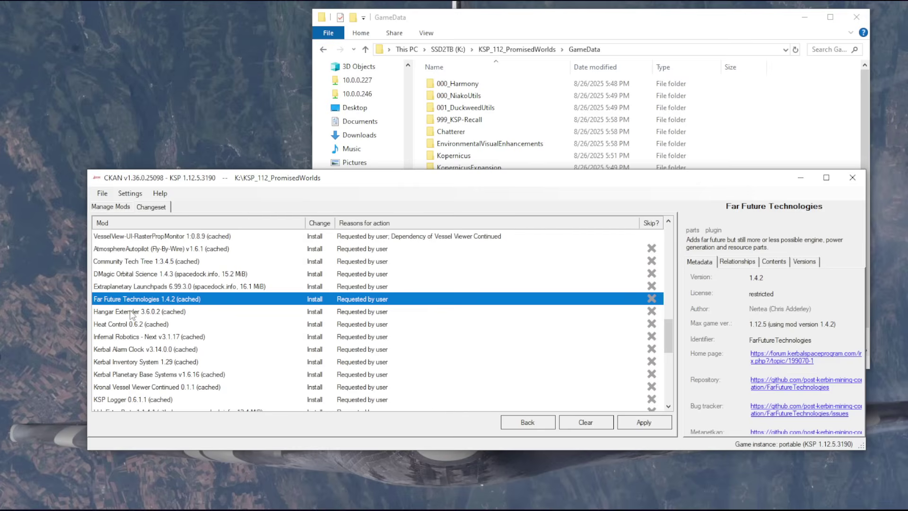
click(131, 312)
scroll(130, 312, down, 1)
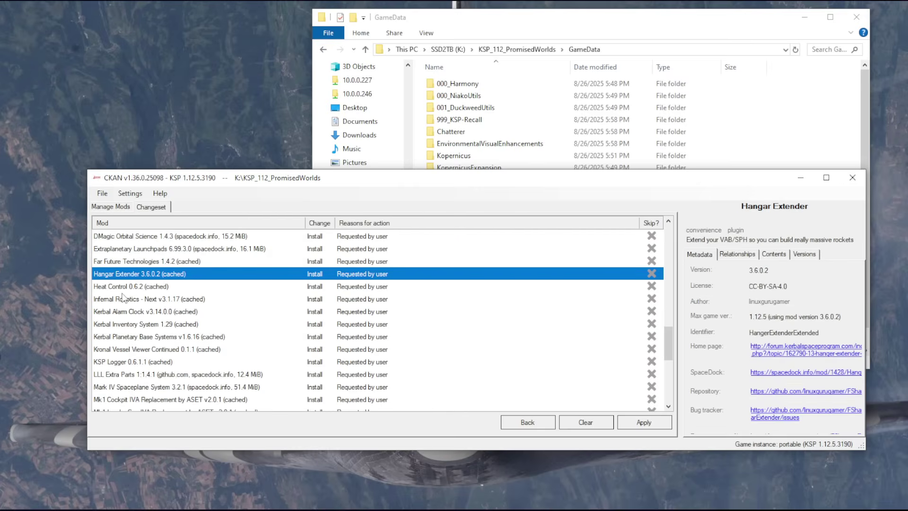
click(124, 291)
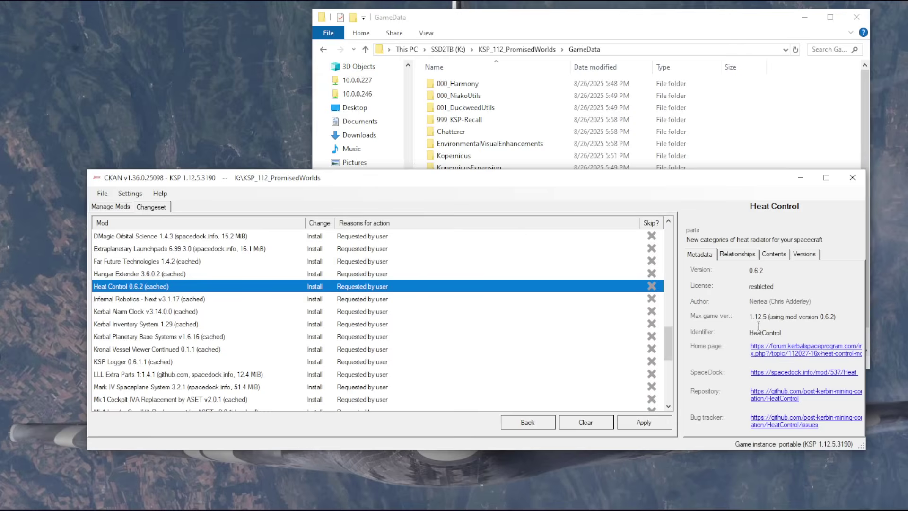
click(118, 299)
click(146, 312)
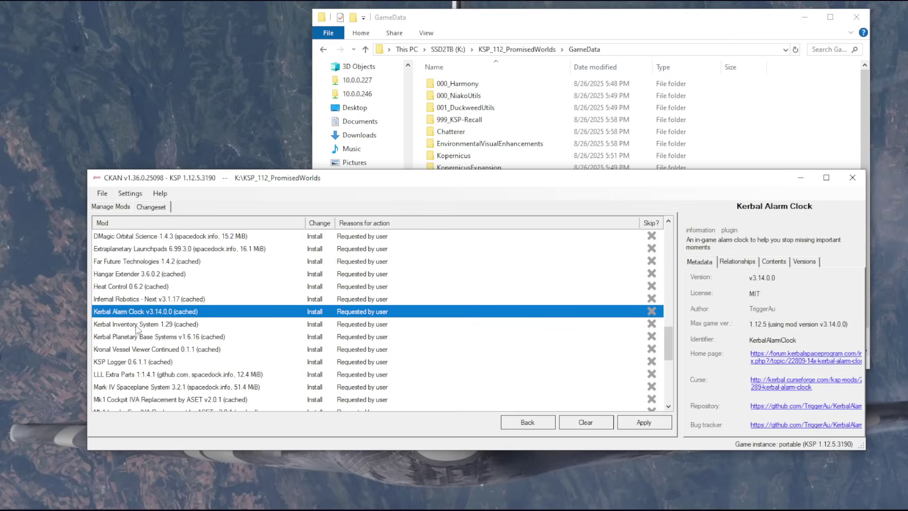
click(136, 324)
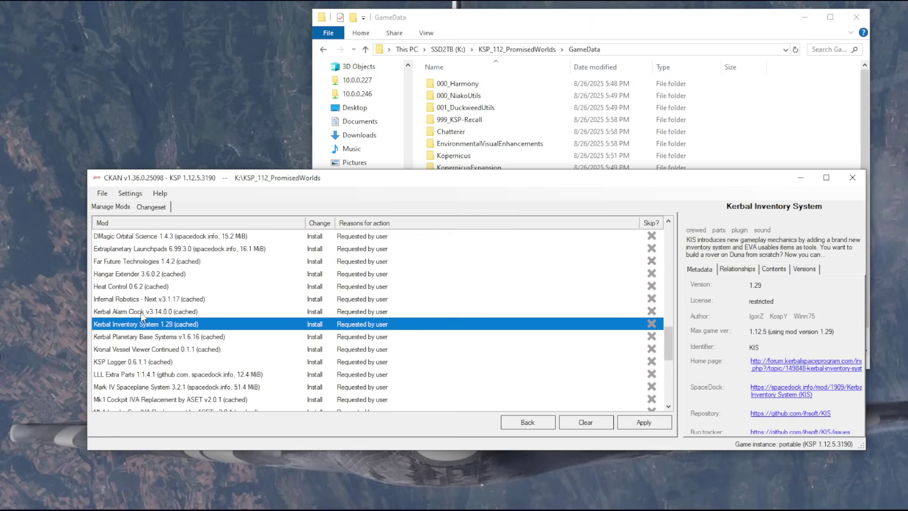
click(142, 314)
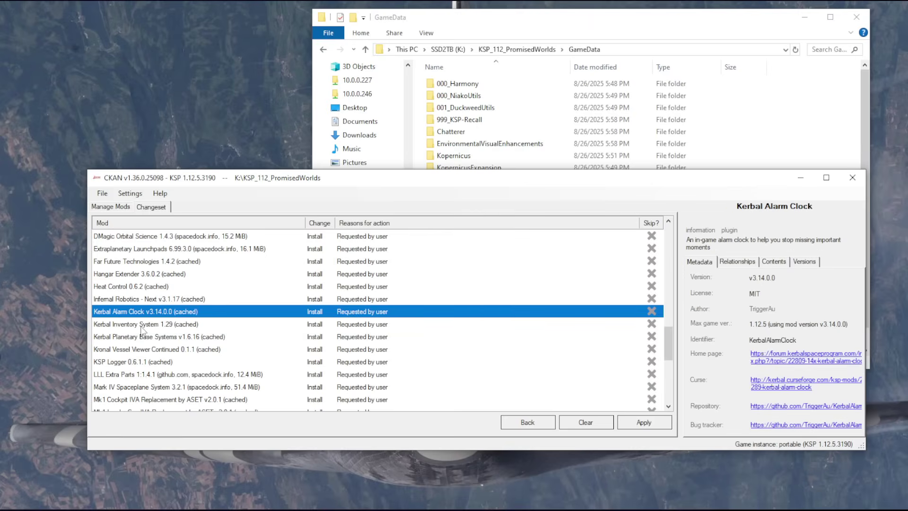
click(141, 326)
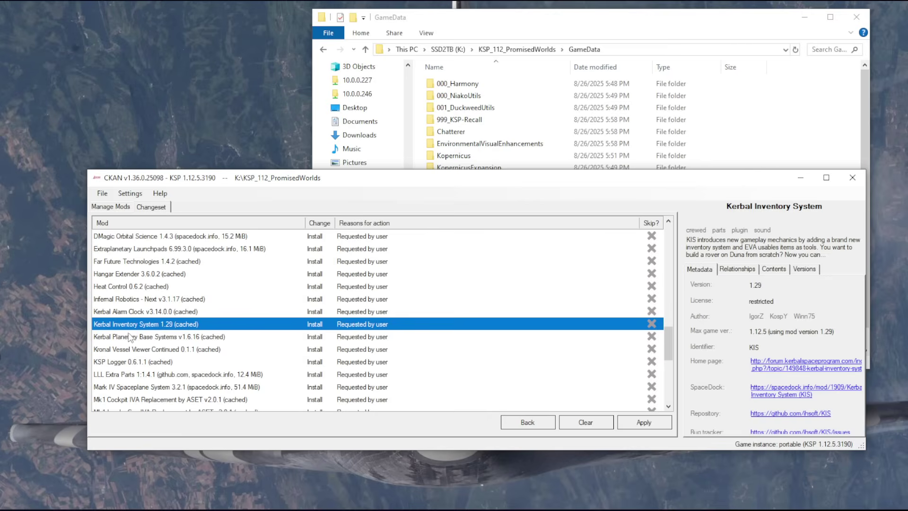
click(129, 339)
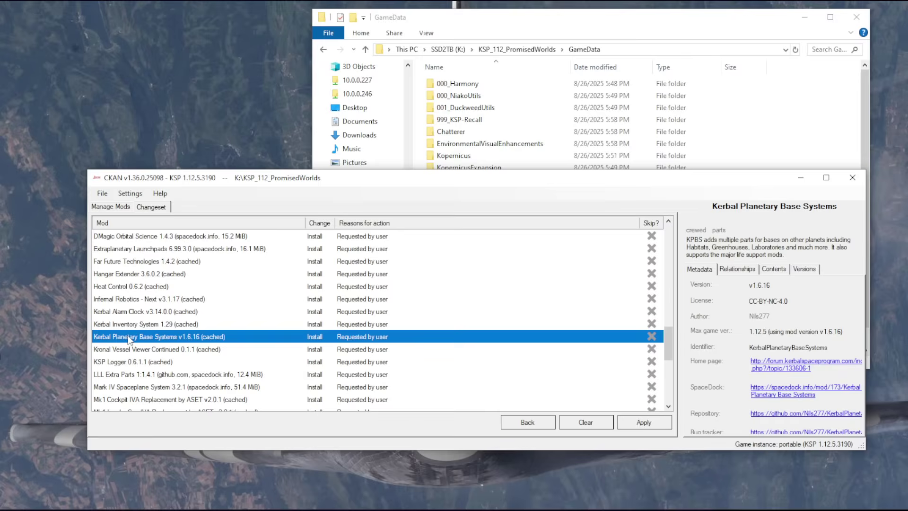
key(Up)
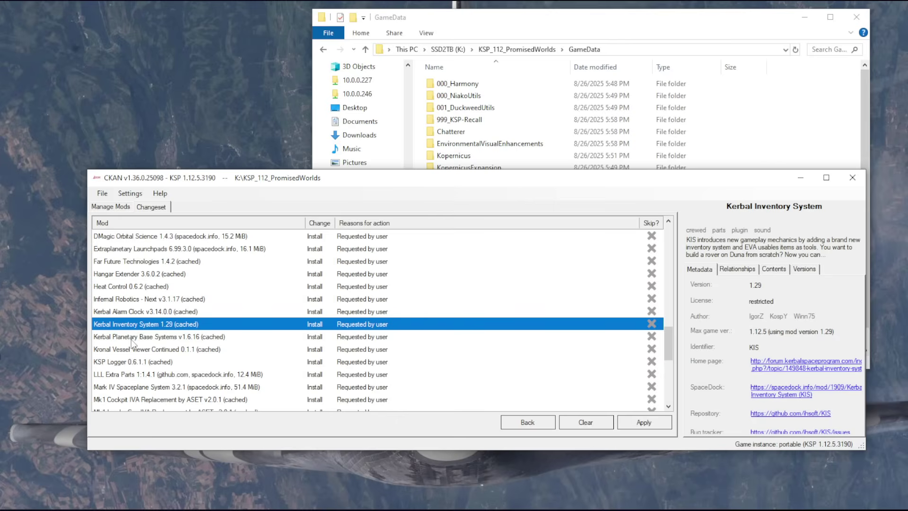
click(132, 339)
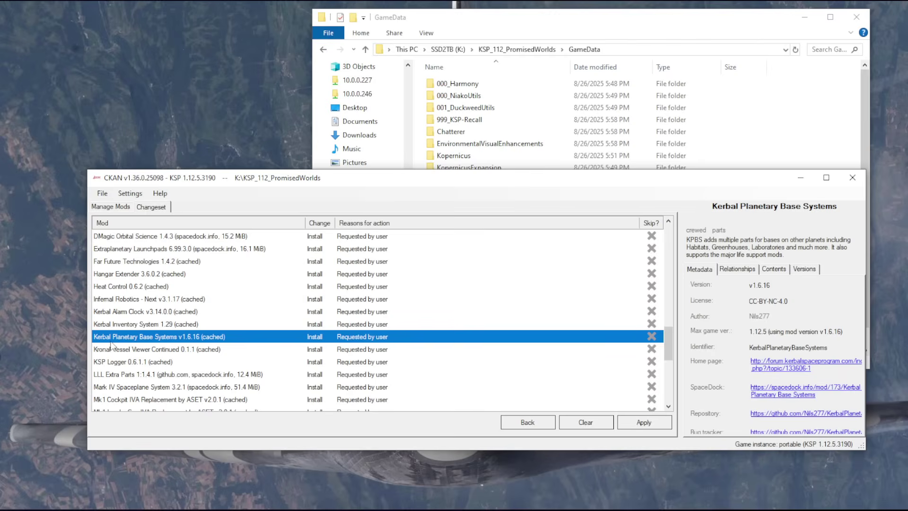
click(157, 350)
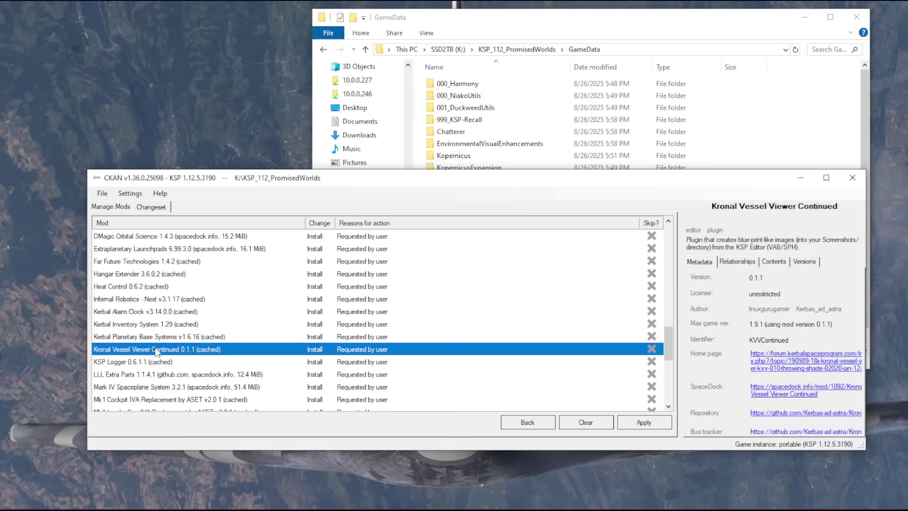
key(Up)
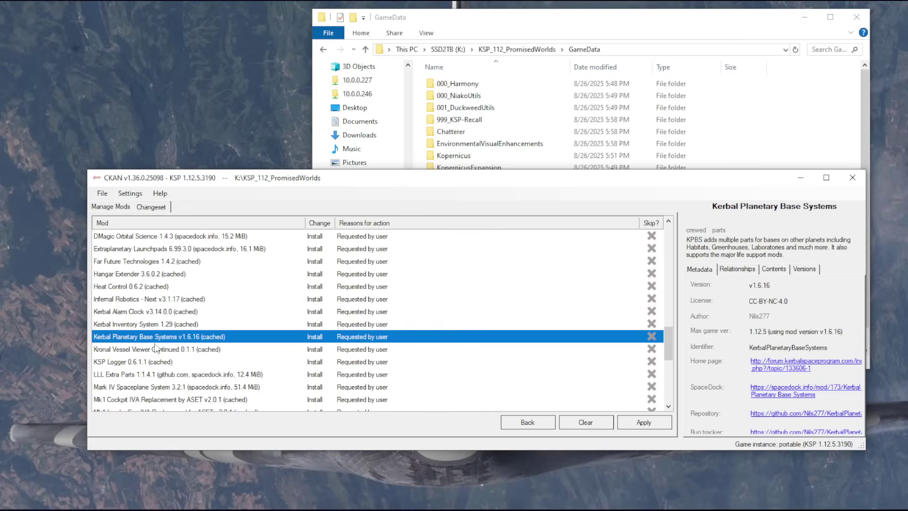
key(Down)
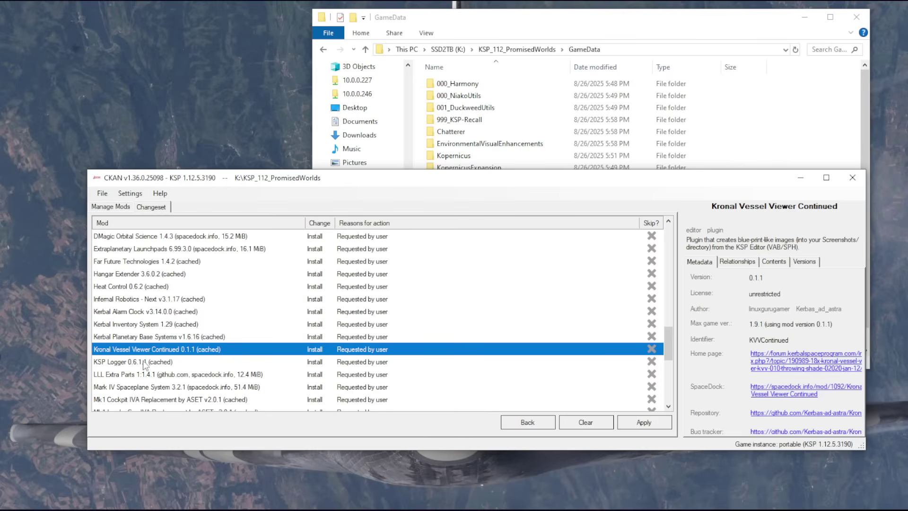
click(144, 363)
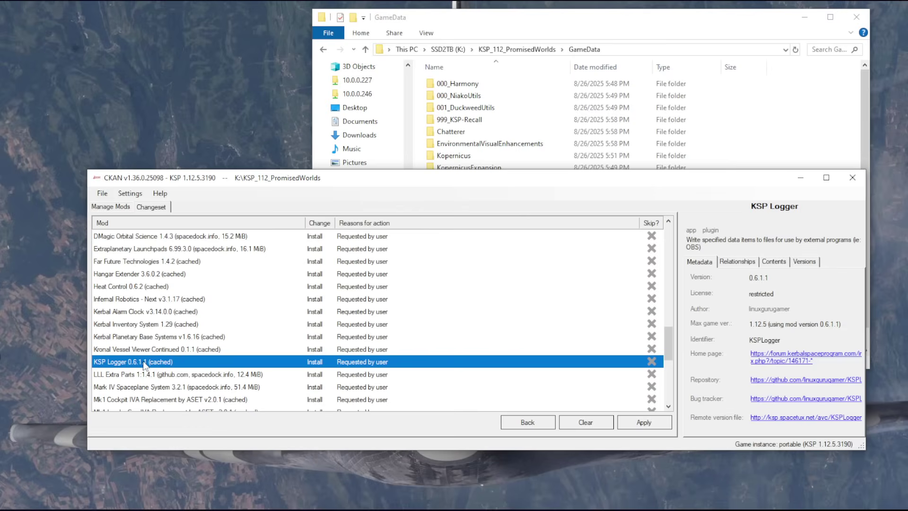
click(130, 350)
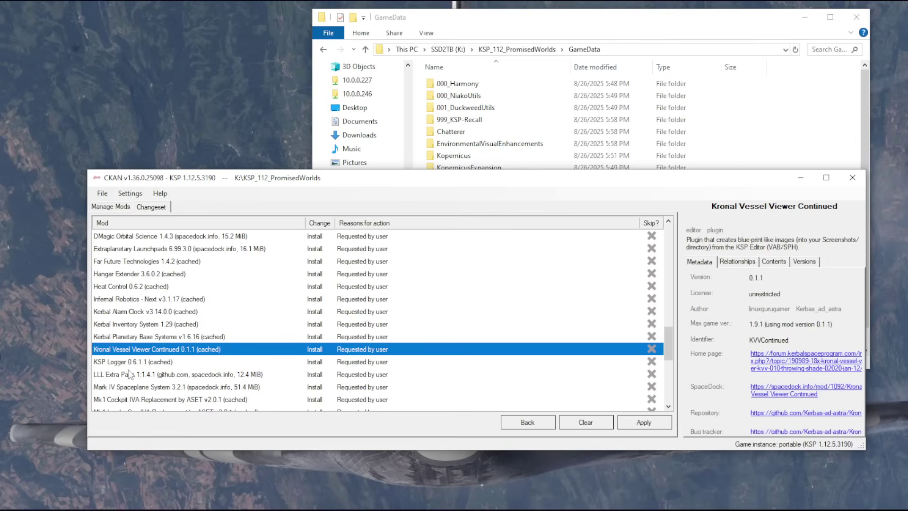
key(Down)
key(Down)
scroll(137, 369, down, 2)
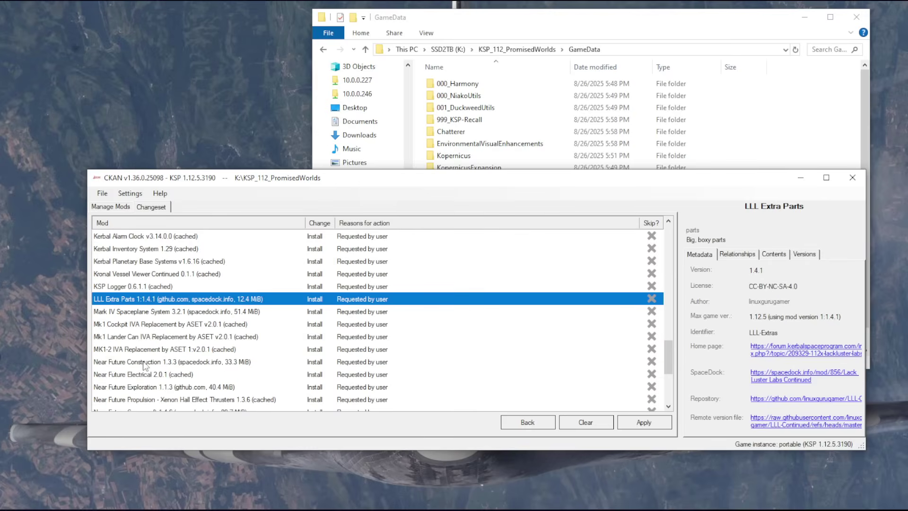
click(125, 314)
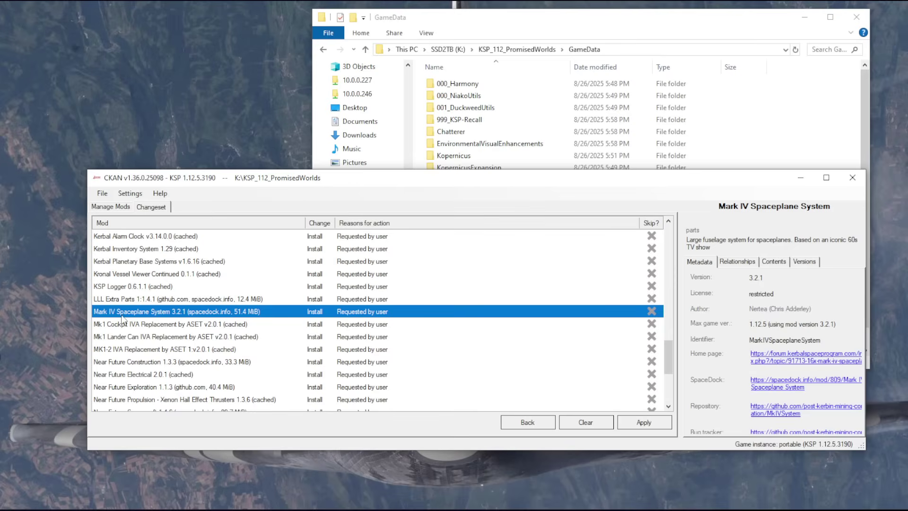
click(124, 327)
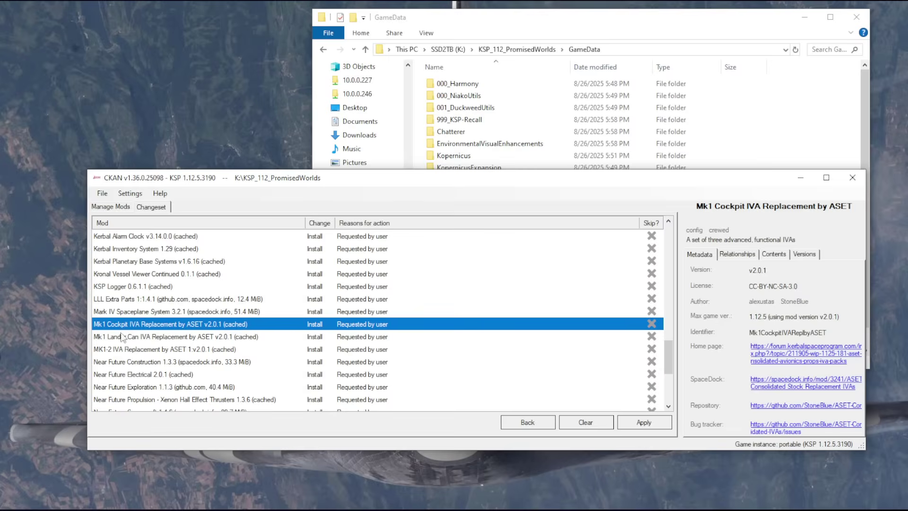
click(122, 337)
click(144, 350)
scroll(146, 337, down, 1)
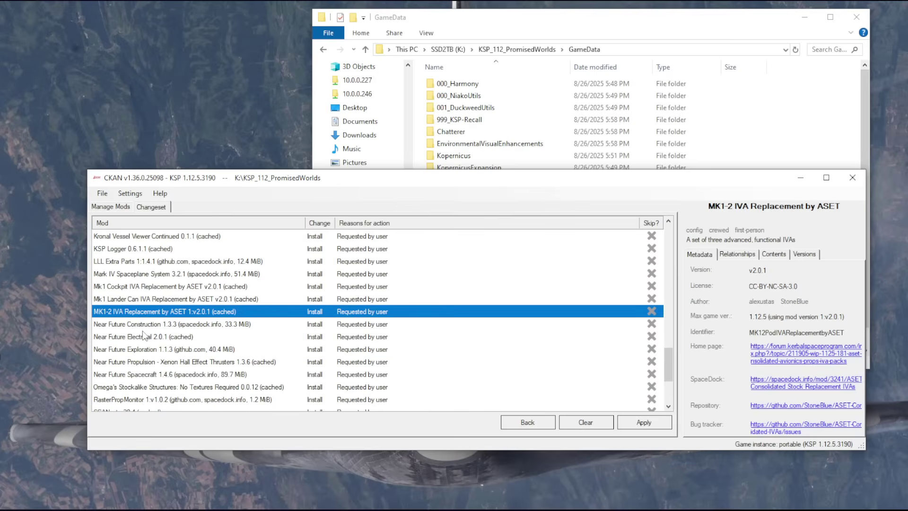
click(138, 328)
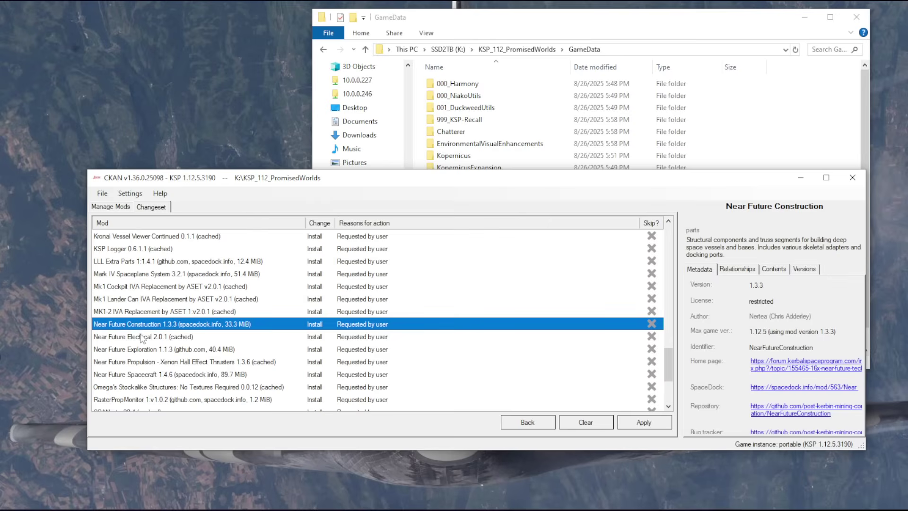
click(141, 337)
click(145, 352)
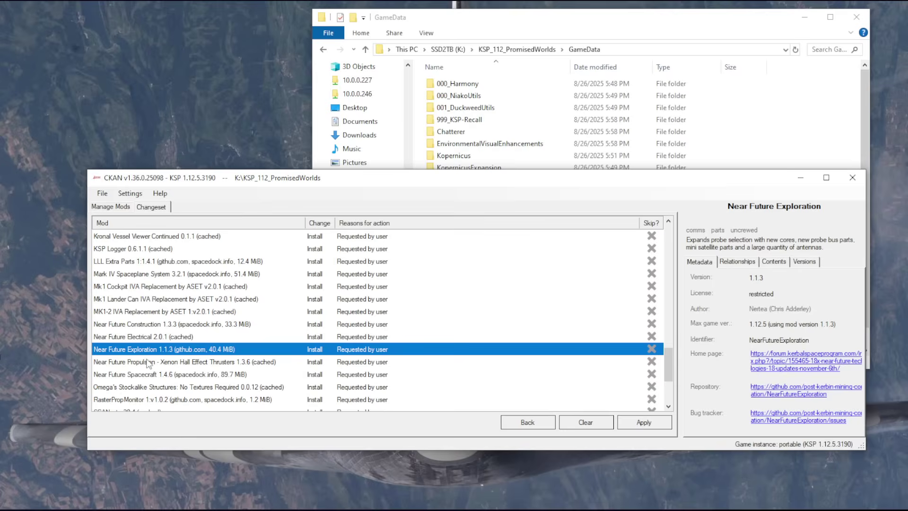
click(148, 364)
click(149, 377)
scroll(150, 375, down, 1)
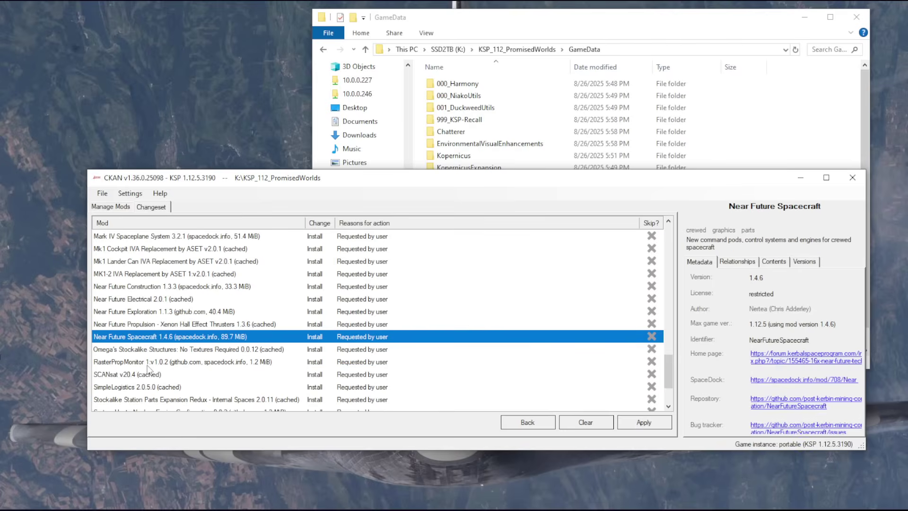
click(137, 353)
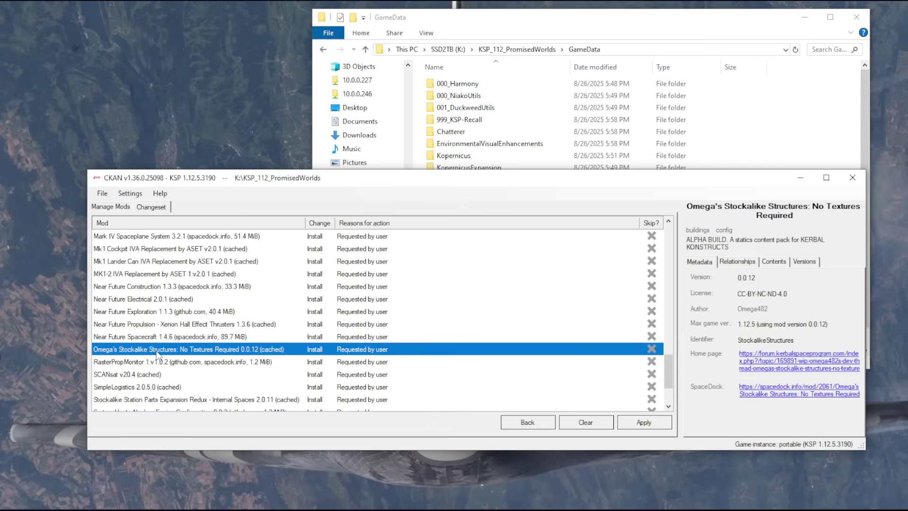
click(159, 364)
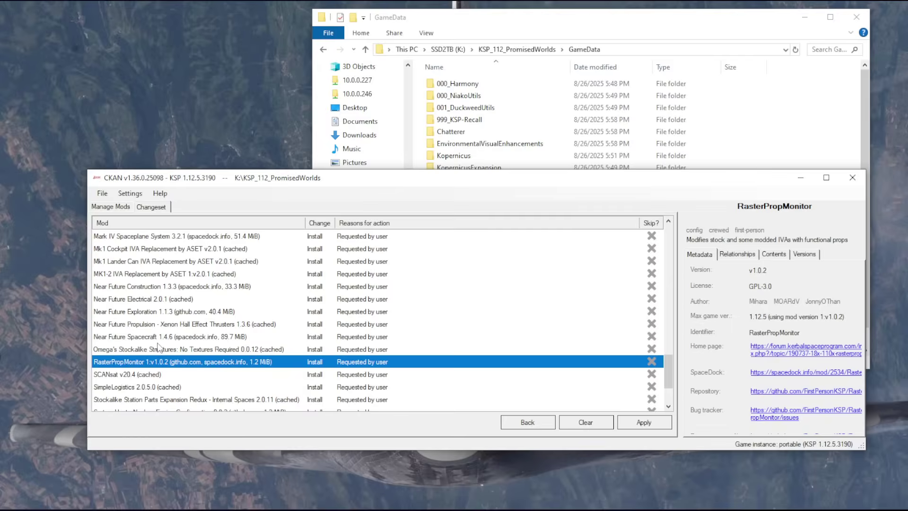
scroll(160, 350, down, 1)
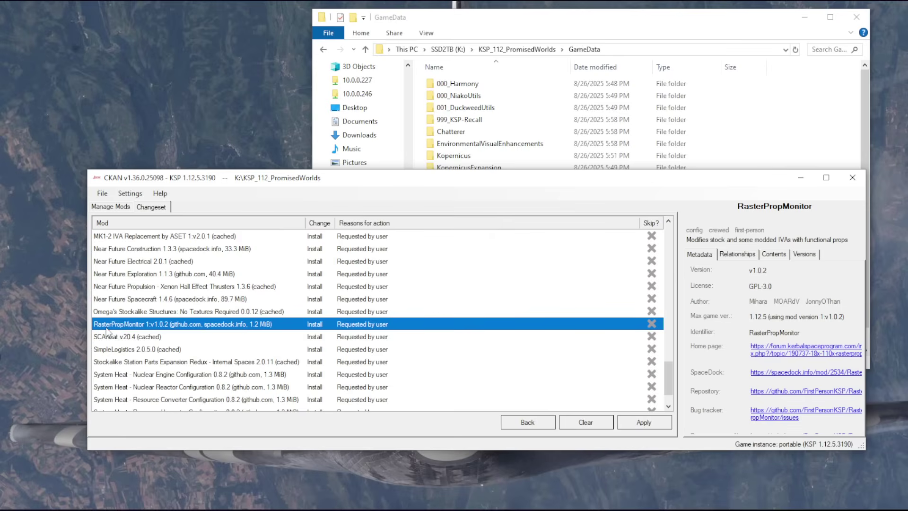
click(120, 339)
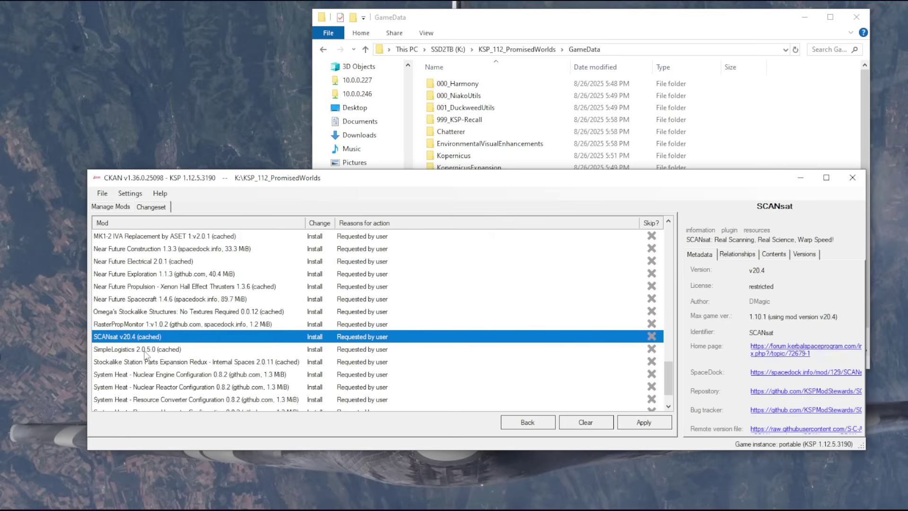
click(144, 351)
scroll(145, 356, down, 1)
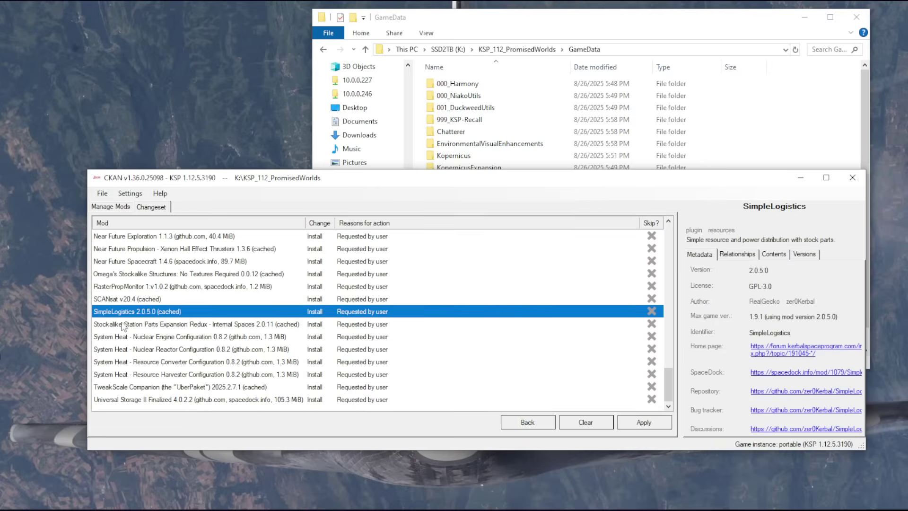
click(113, 303)
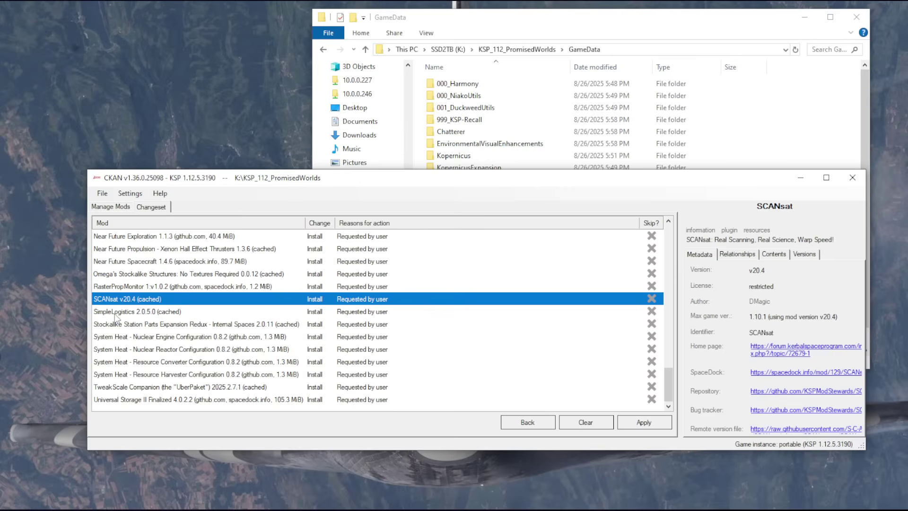
click(122, 315)
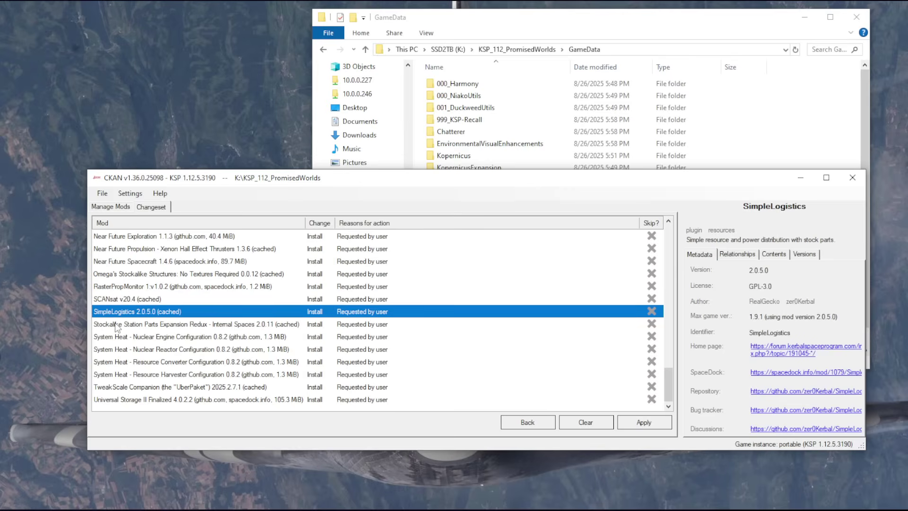
click(116, 325)
click(115, 316)
click(115, 329)
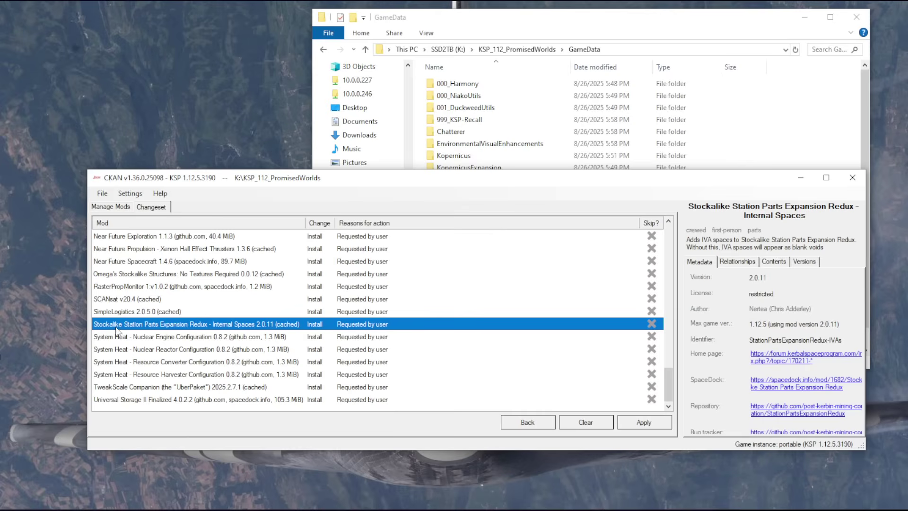
click(149, 340)
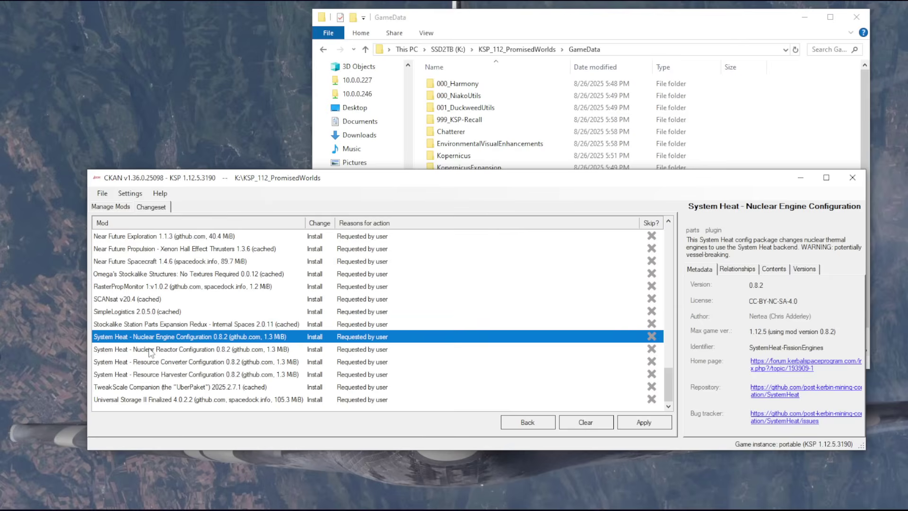
click(151, 351)
click(147, 363)
click(147, 375)
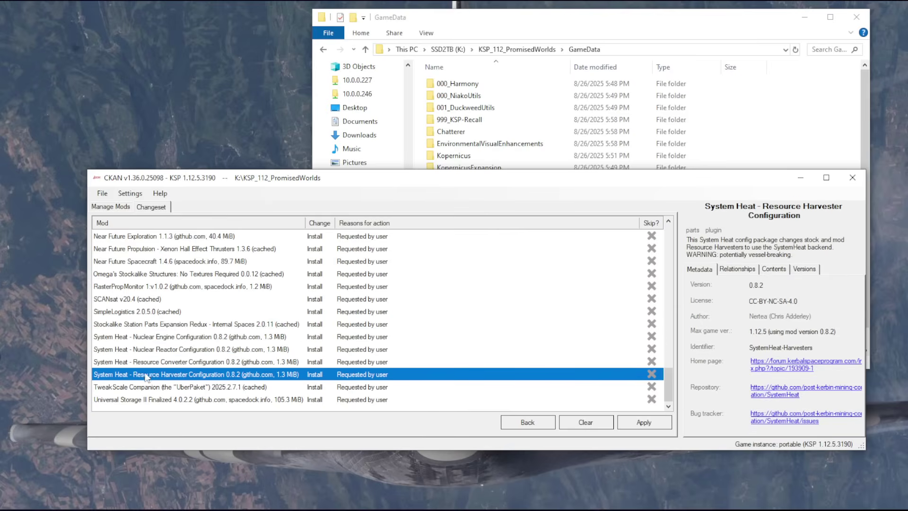
click(166, 340)
click(168, 351)
click(167, 366)
click(167, 374)
click(156, 385)
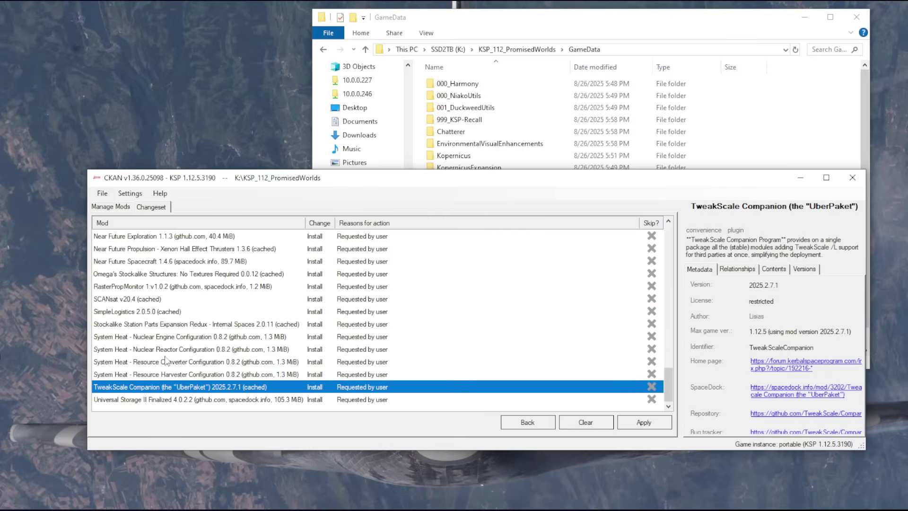
click(146, 401)
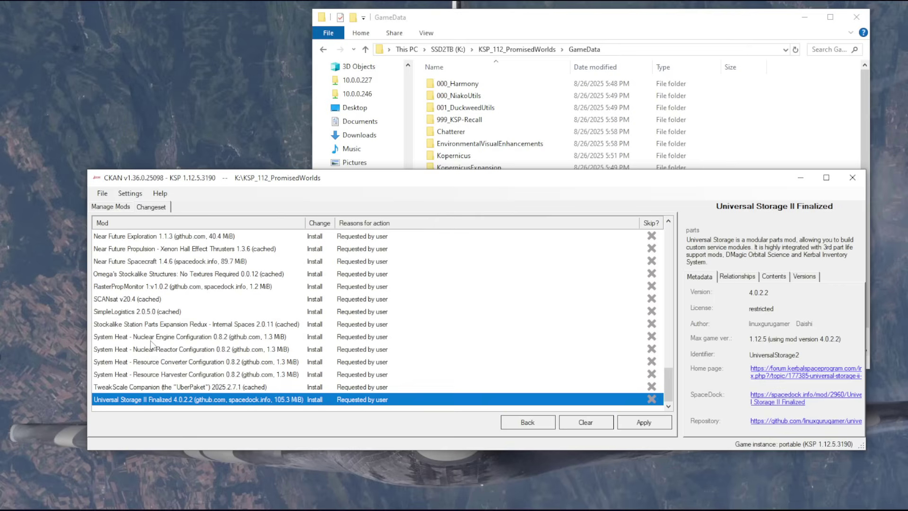
Step: Apply changes and decline CameraController, Contracts Window, Crew Manifest, DE_IVAExtension, Deferred, FAR and FreeIva
click(630, 421)
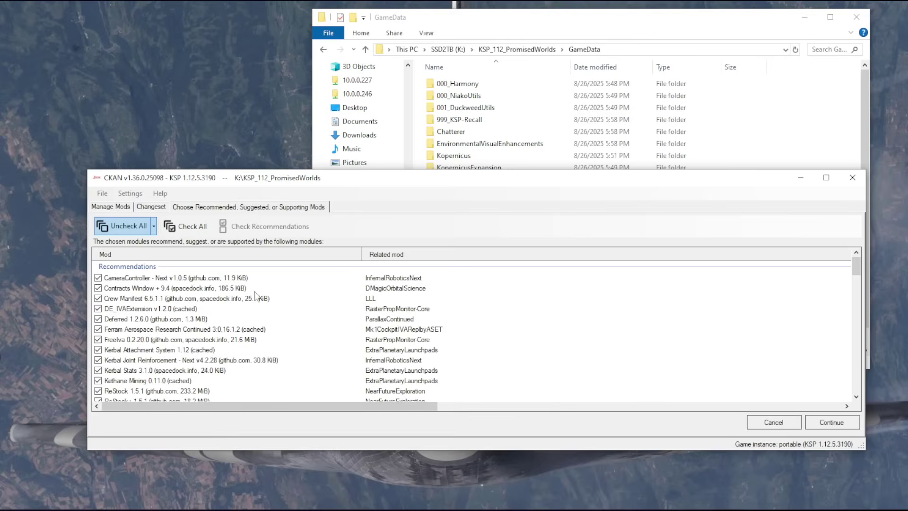
scroll(261, 296, down, 2)
scroll(180, 303, up, 2)
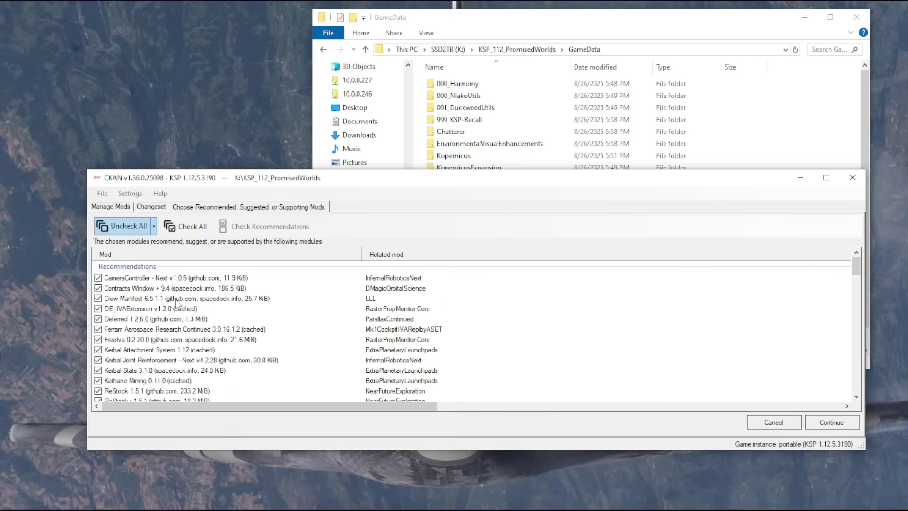
click(97, 278)
click(98, 287)
click(98, 298)
click(98, 309)
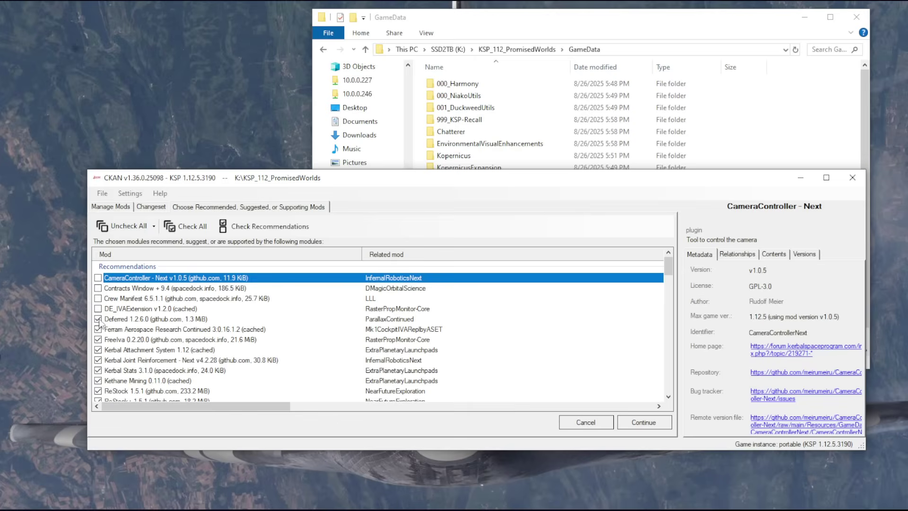
click(98, 319)
click(98, 329)
click(98, 340)
Step: Decline Kerbal Attachment System, Kerbal Joint Reinforcement, Kerbal Stats, Kethane Mining and ReStock
scroll(98, 341, down, 1)
click(98, 321)
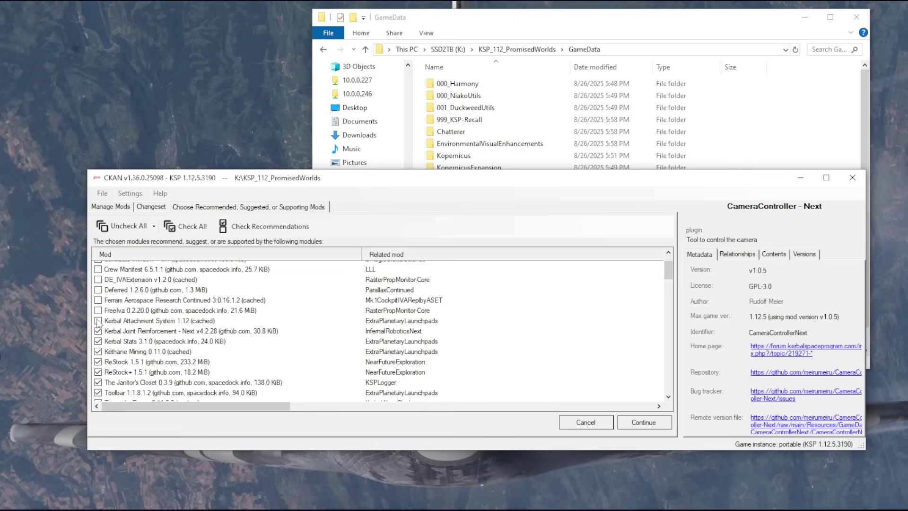
click(98, 331)
click(97, 341)
click(98, 352)
click(98, 362)
Step: Decline ReStock+, The Janitor's Closet, Toolbar and TriggerAu Flags, reviewing their details
scroll(97, 364, down, 2)
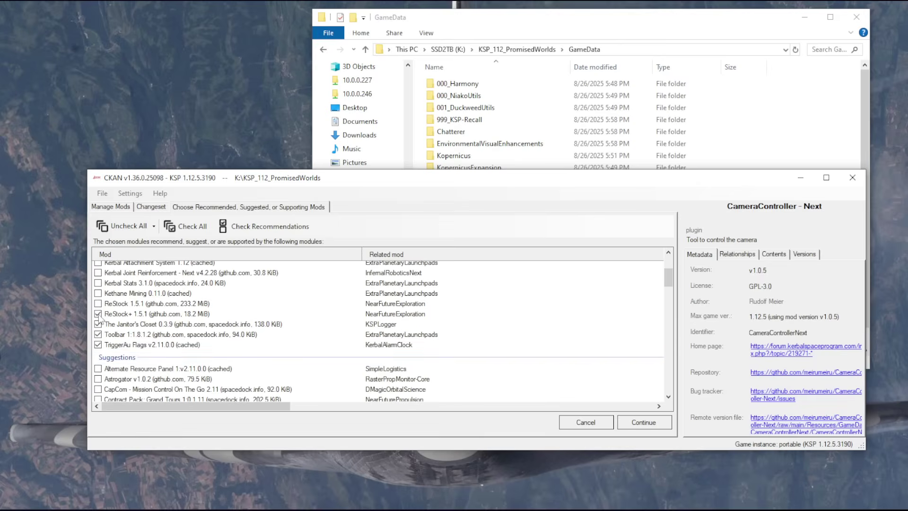
click(98, 314)
click(98, 324)
click(149, 306)
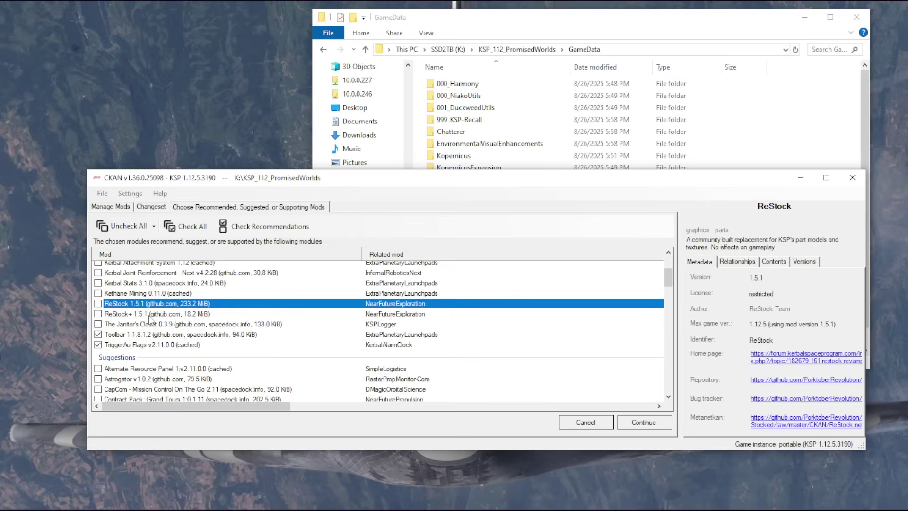
click(150, 314)
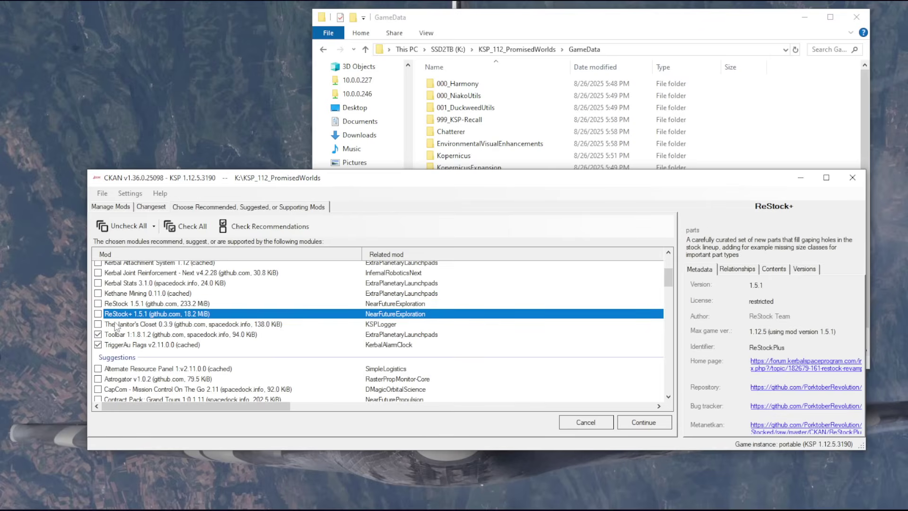
click(98, 334)
click(98, 345)
click(149, 307)
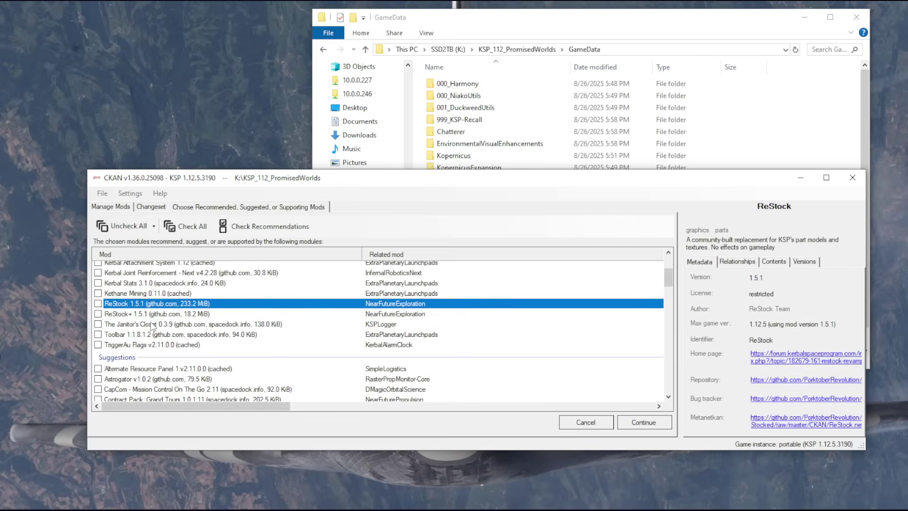
click(145, 344)
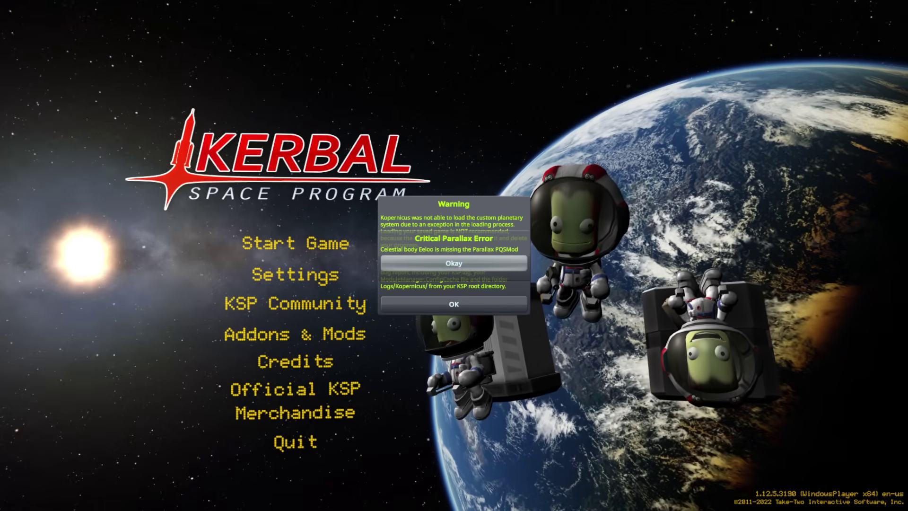
Step: Dismiss the Critical Parallax Error popup with Okay
click(453, 263)
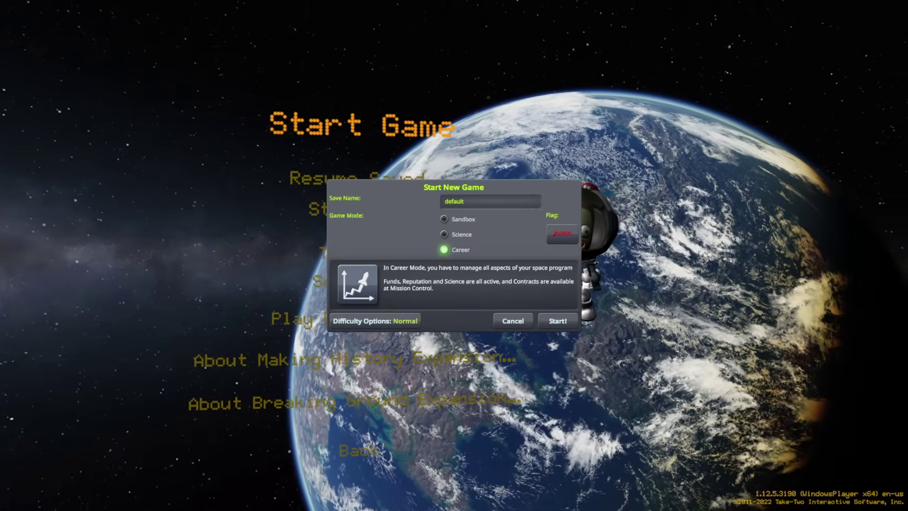
Step: Switch the new game to Sandbox mode and try starting it on the default save
click(444, 219)
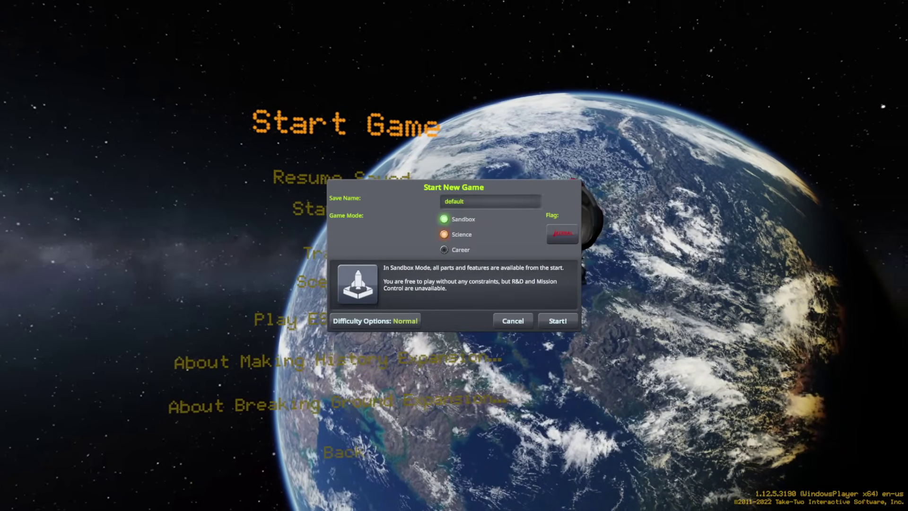
click(557, 321)
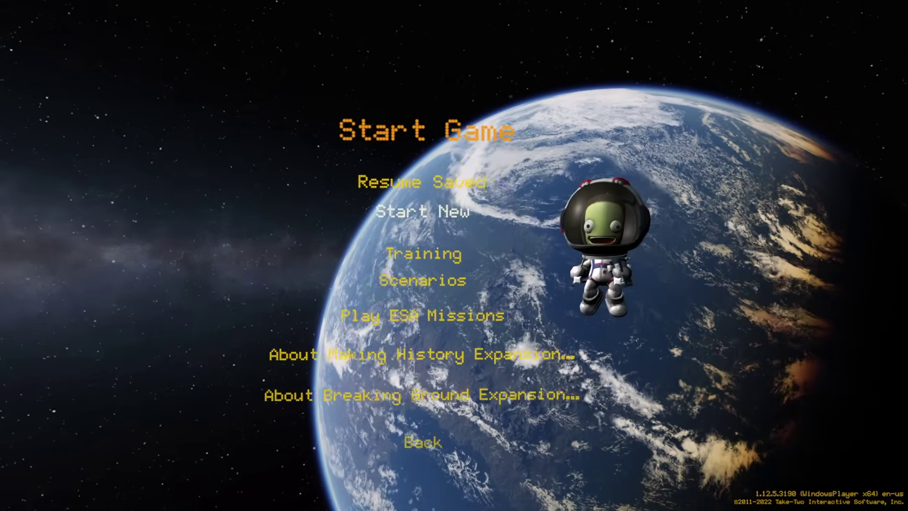
Step: Set up a new Sandbox game on the default save again and start it
click(419, 211)
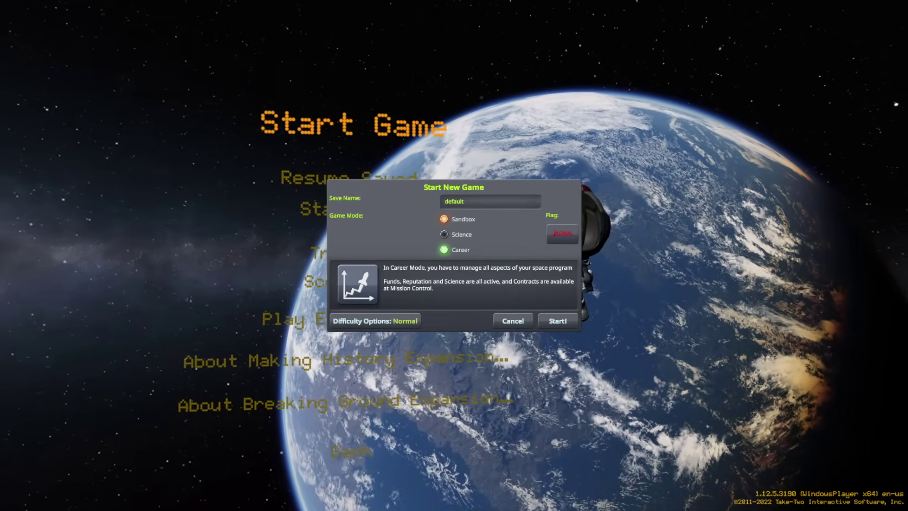
click(443, 219)
click(558, 320)
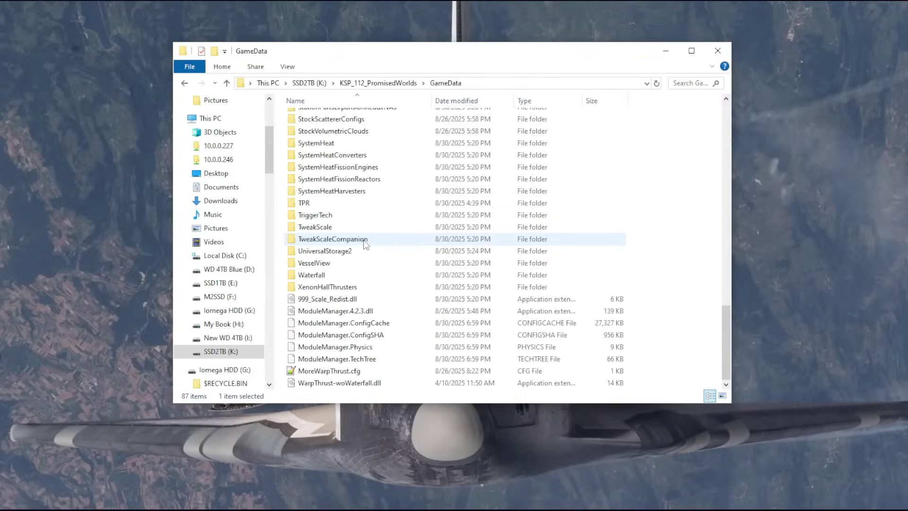
Step: Browse TPR's Configs folder, checking EveHomeSwap.cfg and StockKiller.cfg, then return to TPR
double_click(306, 203)
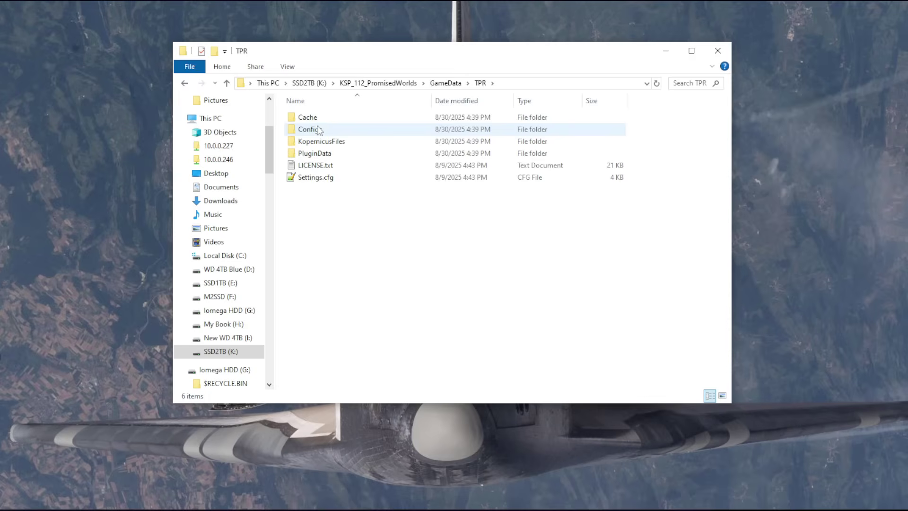
double_click(318, 131)
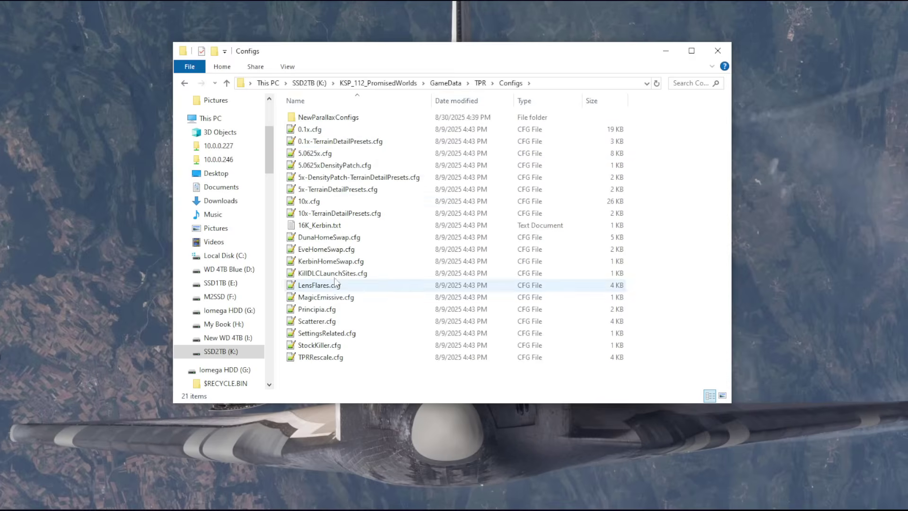
click(330, 251)
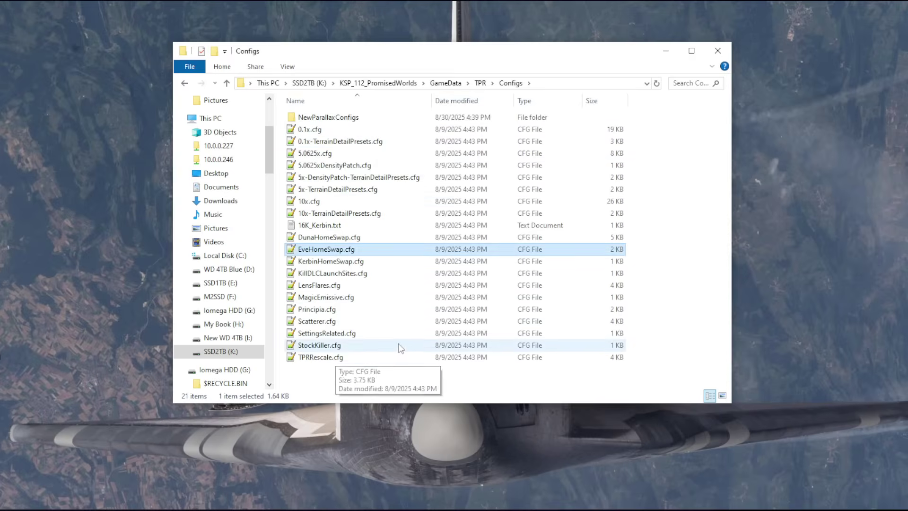
click(305, 346)
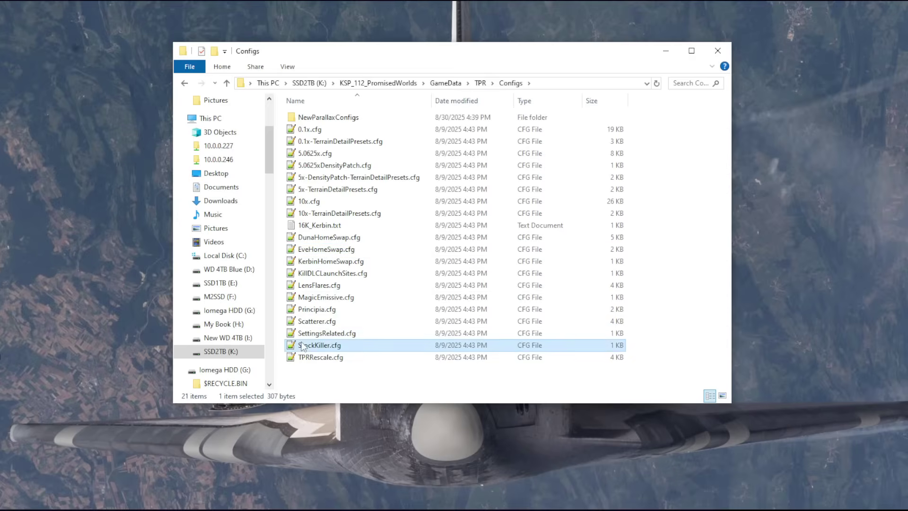
click(484, 84)
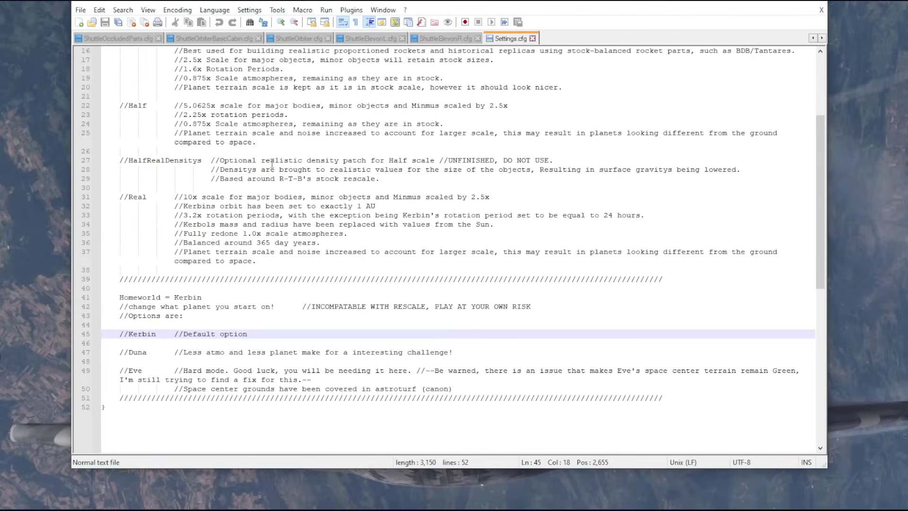
Step: Confirm Settings.cfg keeps Scale = Stock and Homeworld = Kerbin among the Kerbin, Duna, Eve options
click(239, 169)
scroll(213, 142, up, 5)
double_click(160, 88)
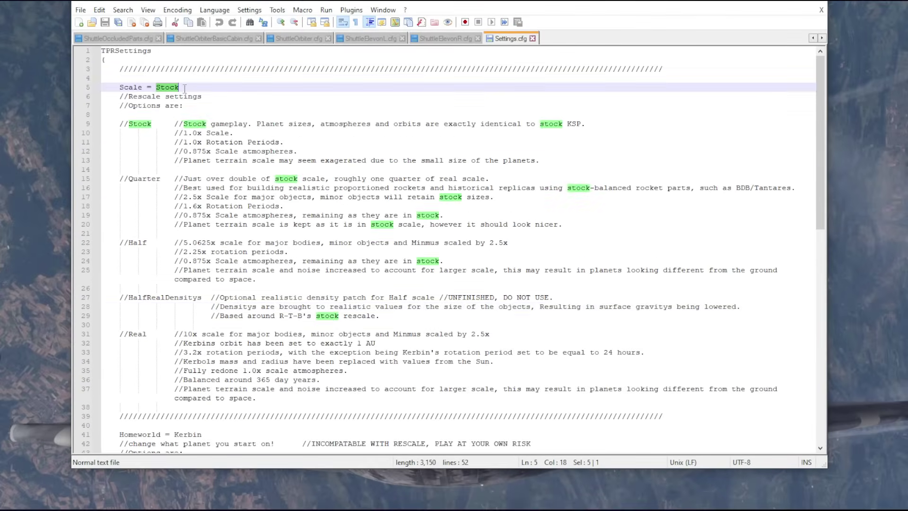
click(208, 160)
scroll(207, 165, down, 3)
scroll(182, 321, down, 3)
drag(171, 270, 202, 270)
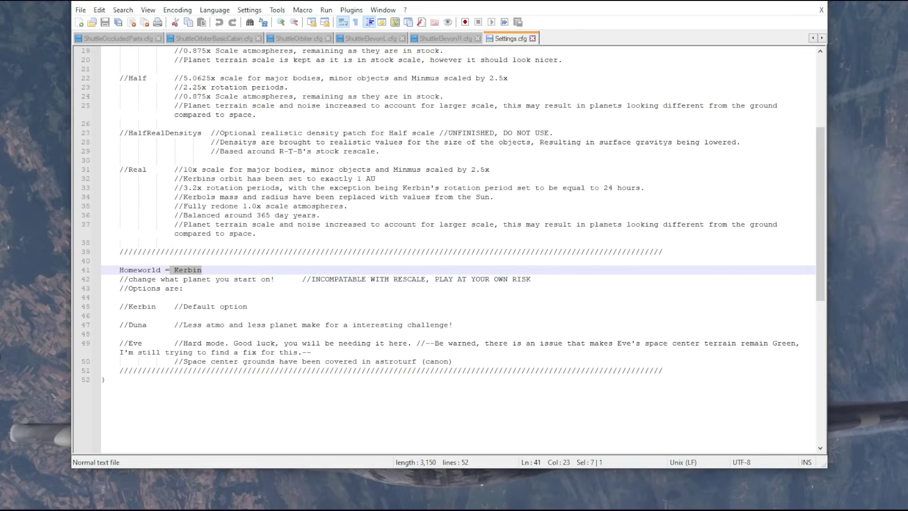
Step: Close Notepad++ and open TPR's KopernicusFiles folder
click(822, 9)
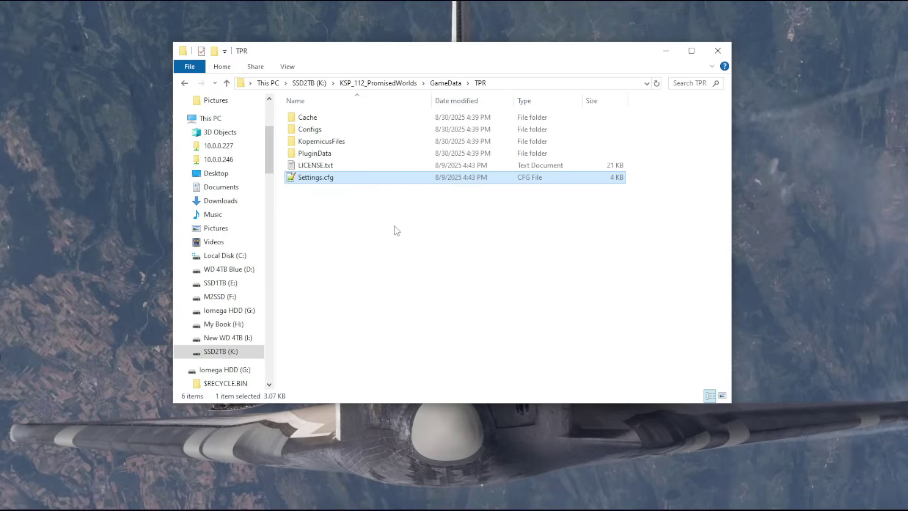
click(317, 144)
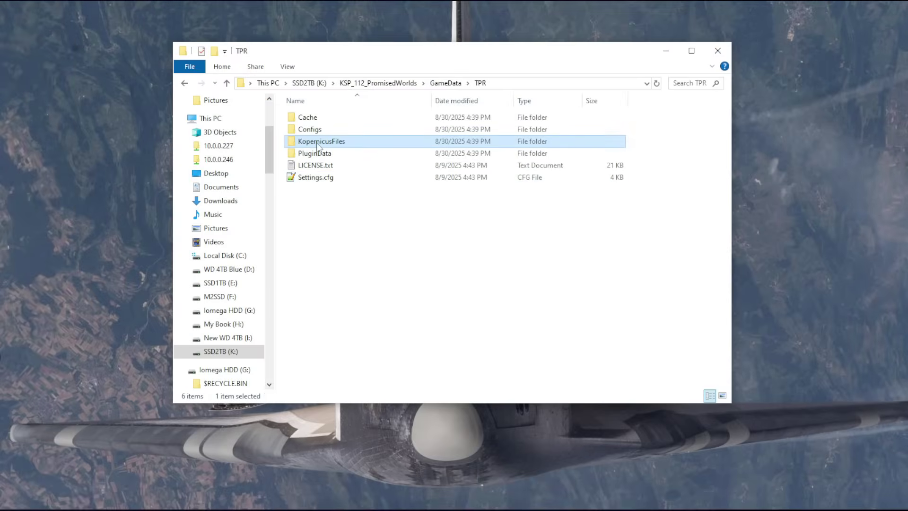
double_click(317, 144)
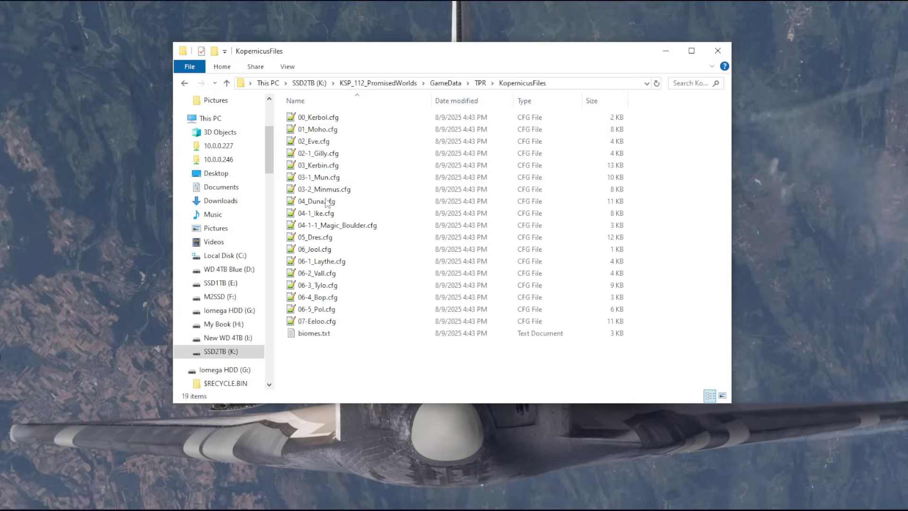
Step: Browse the planet texture images in TPR's PluginData folder, then go back up to TPR
click(482, 85)
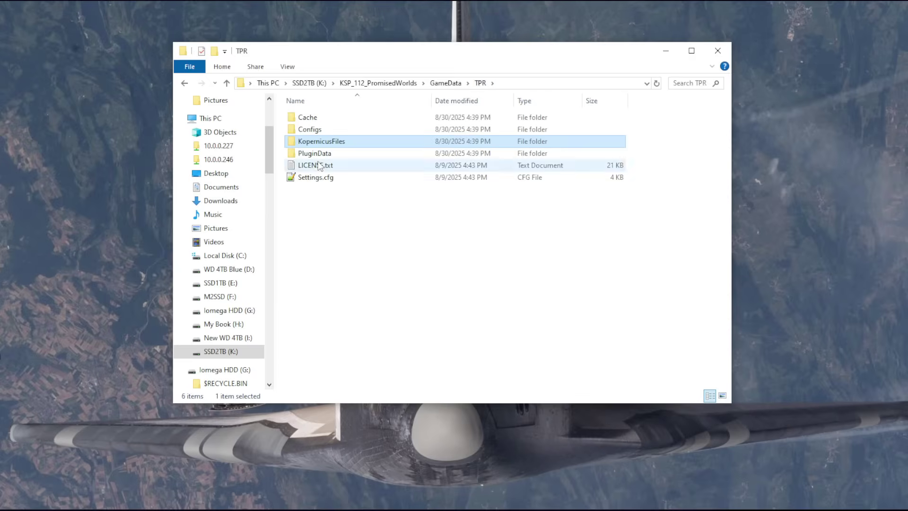
key(Down)
key(Return)
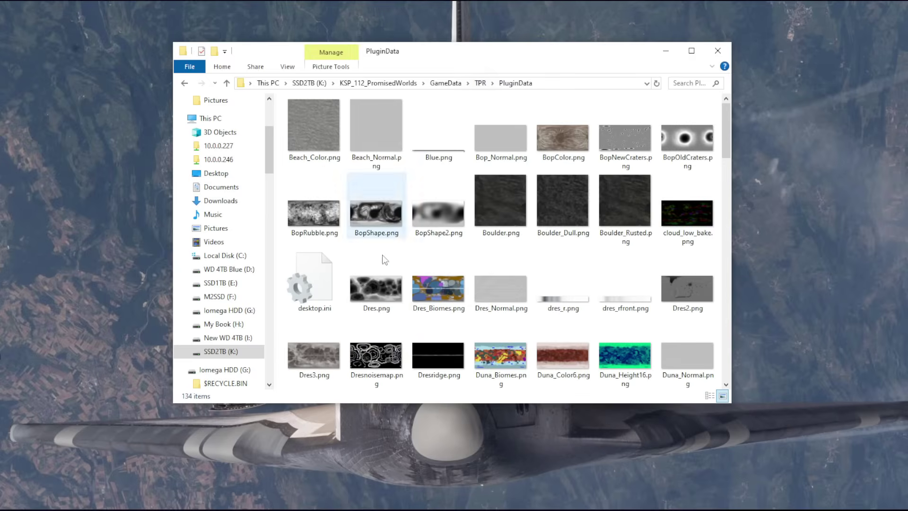
scroll(505, 242, down, 5)
scroll(504, 243, down, 10)
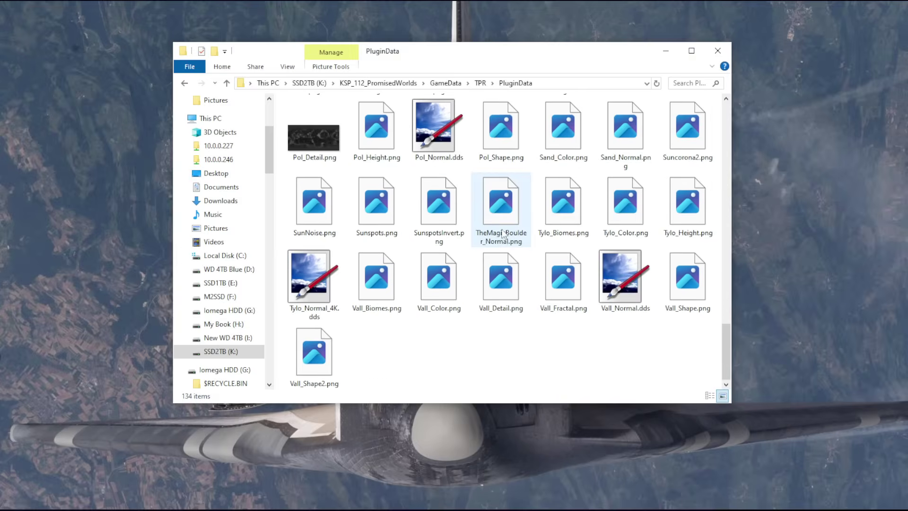
click(481, 83)
click(446, 84)
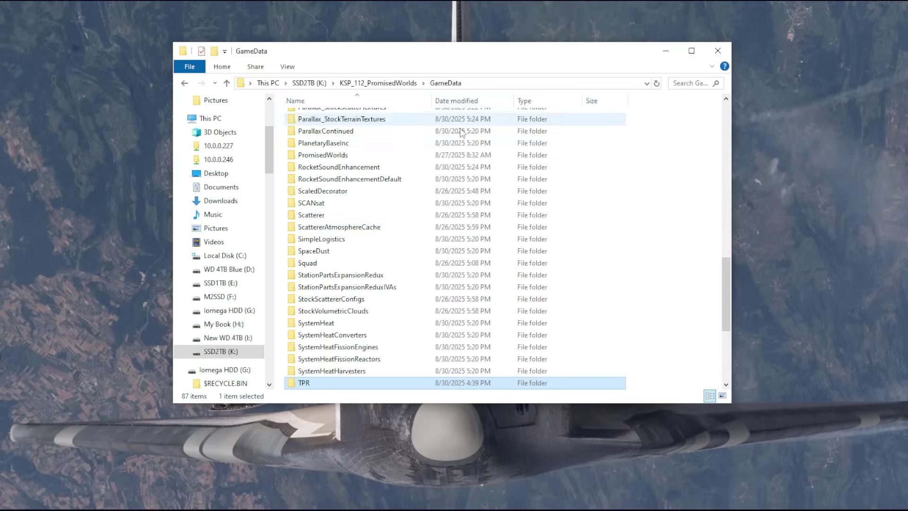
scroll(381, 227, up, 3)
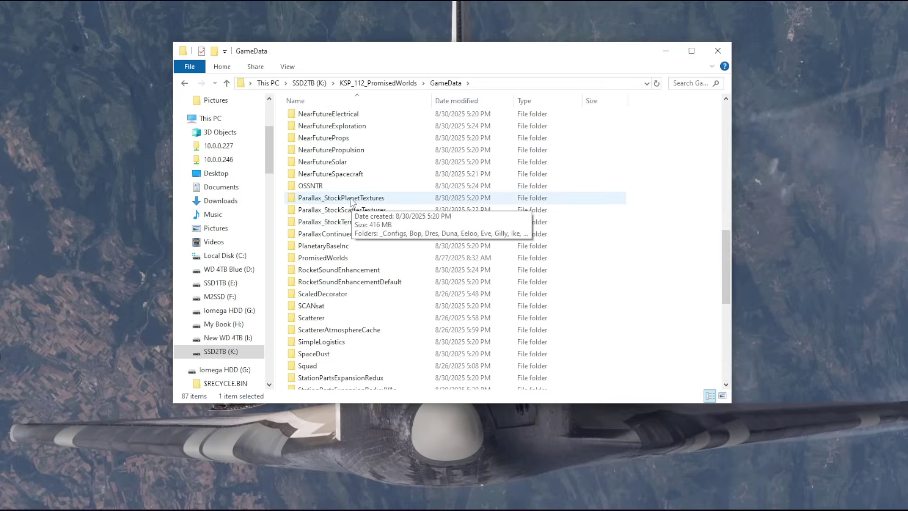
click(522, 200)
scroll(412, 374, down, 2)
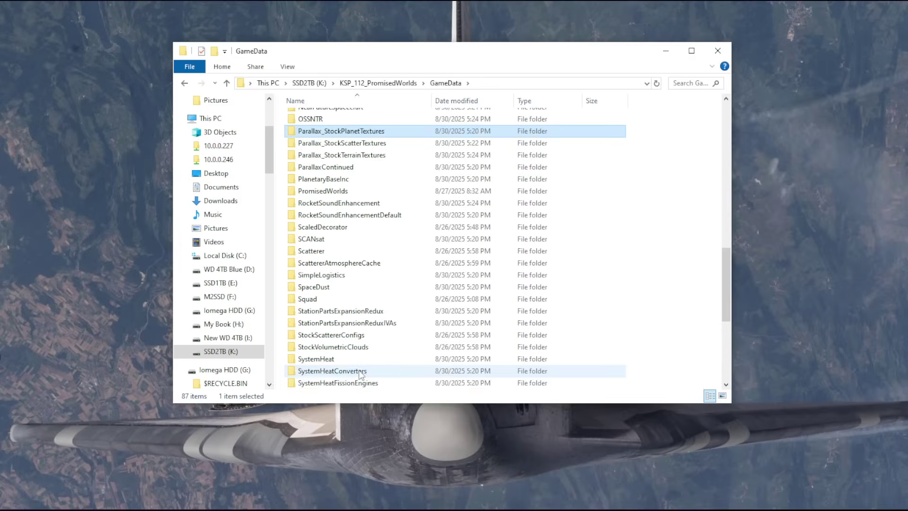
scroll(411, 348, up, 2)
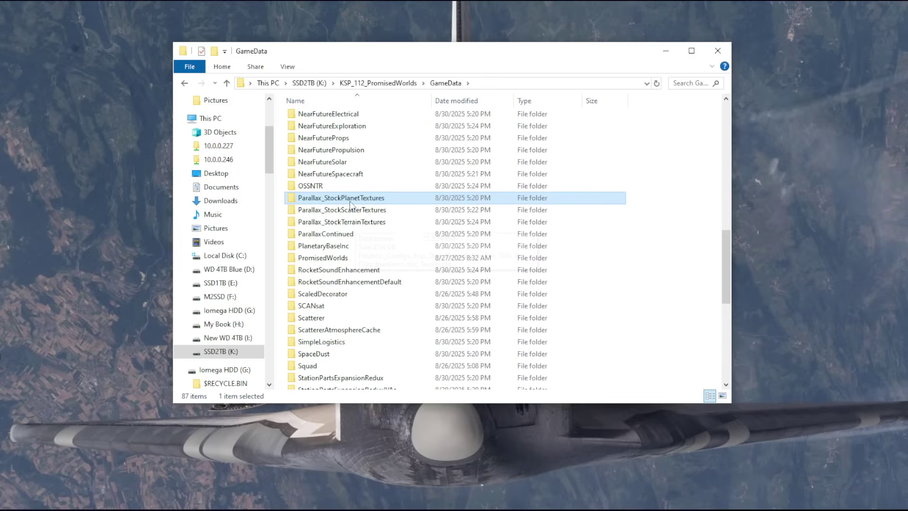
mouse_move(350, 203)
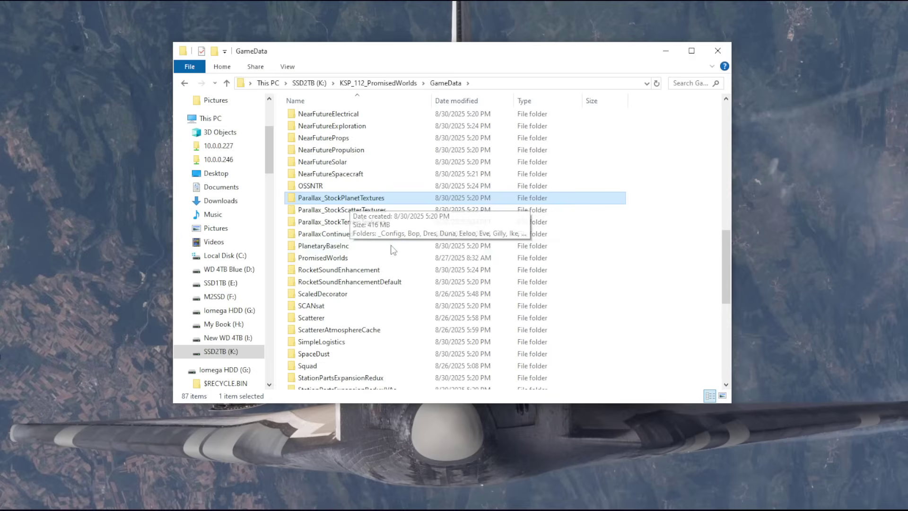
mouse_move(413, 262)
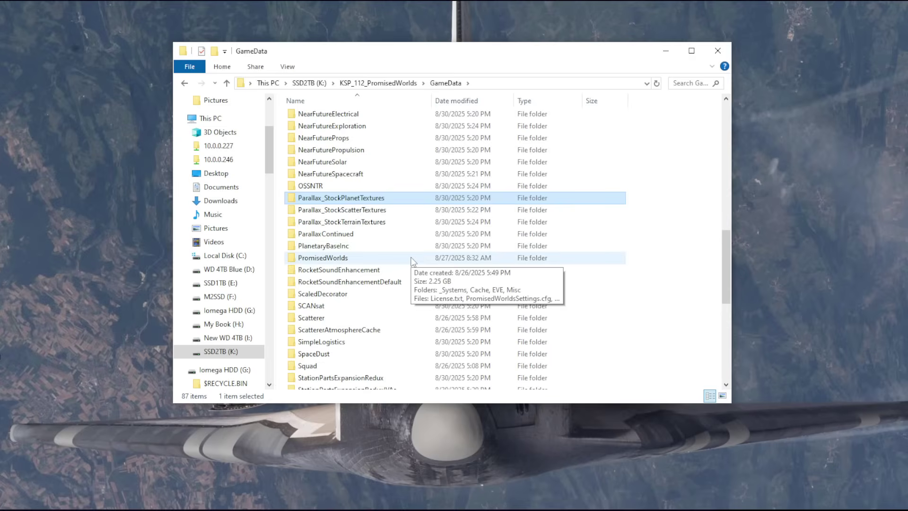
scroll(413, 262, up, 3)
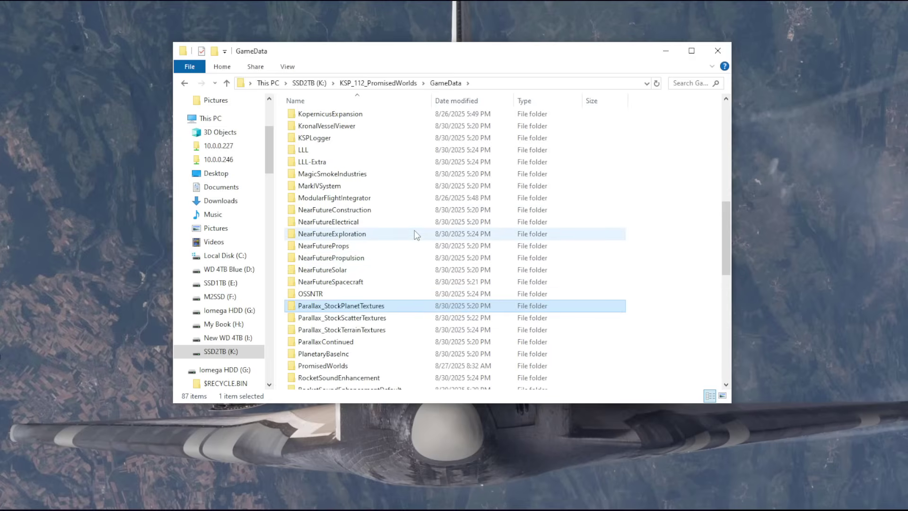
scroll(415, 234, up, 3)
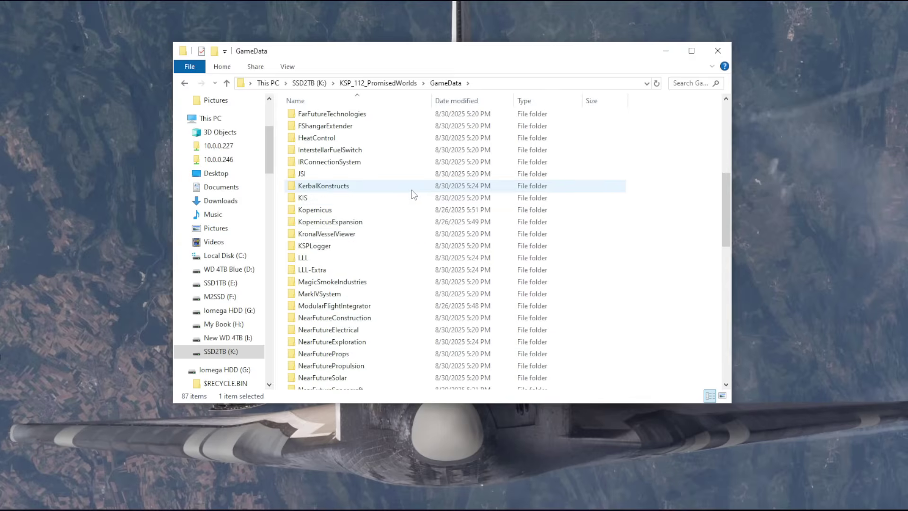
scroll(411, 190, down, 4)
scroll(412, 191, down, 2)
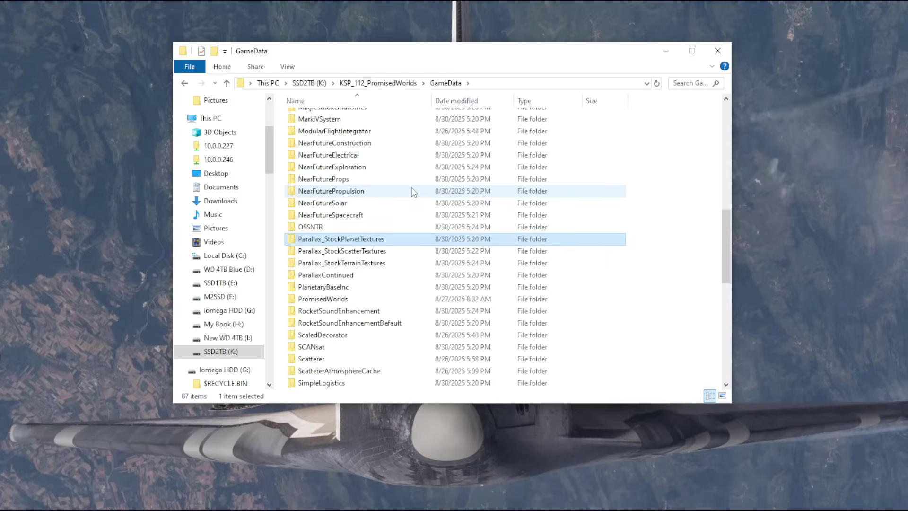
scroll(397, 222, up, 9)
scroll(357, 189, up, 4)
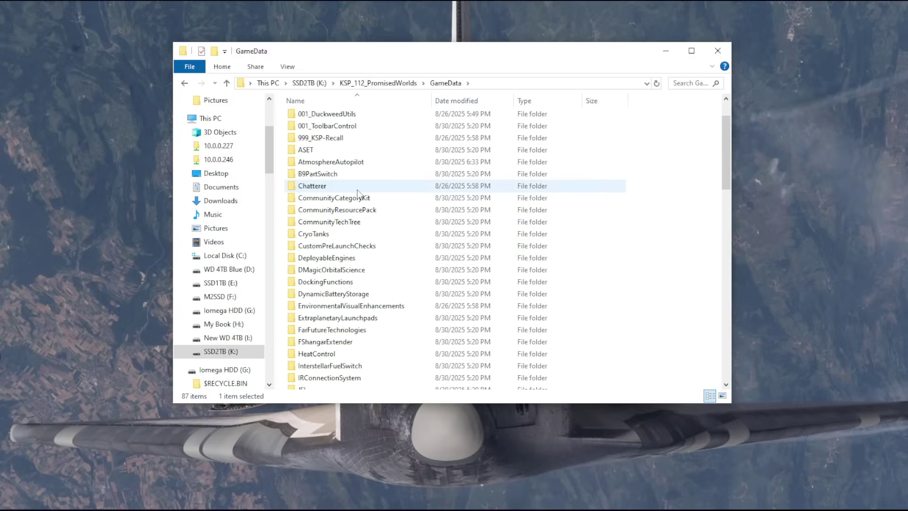
scroll(357, 183, down, 6)
scroll(386, 281, down, 7)
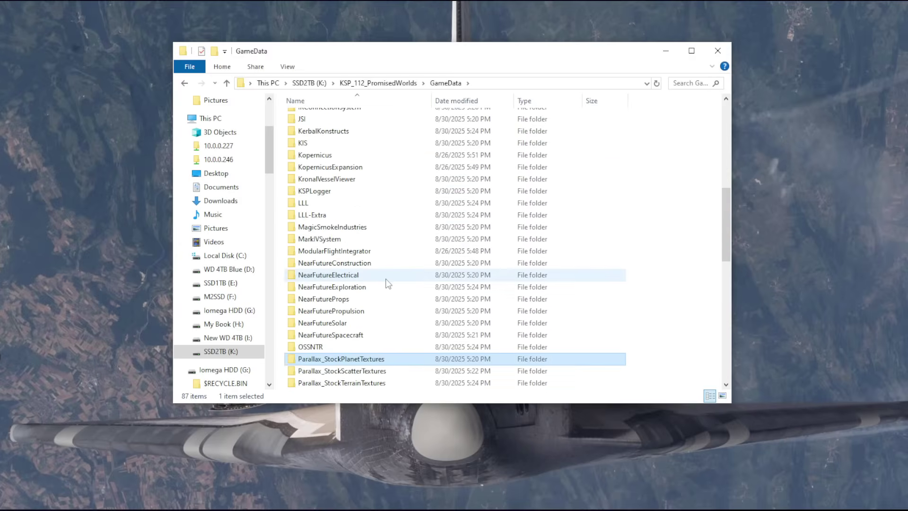
scroll(367, 256, up, 10)
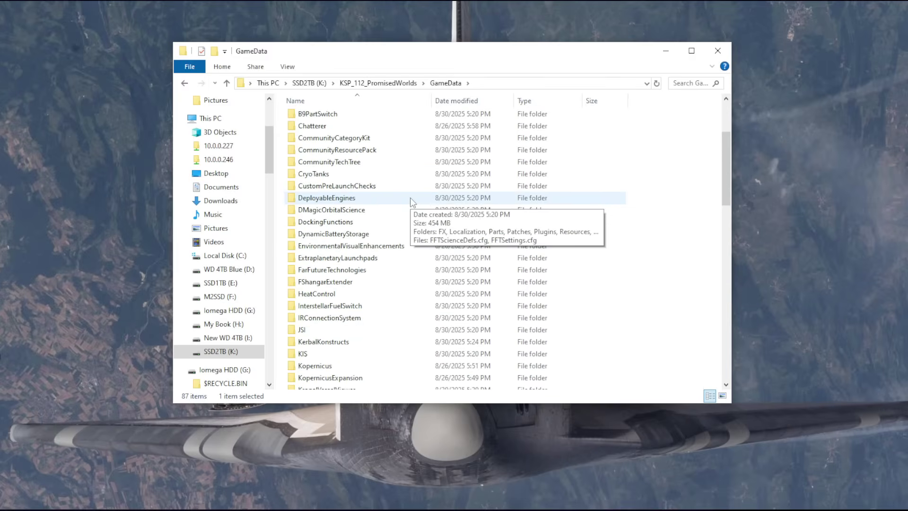
scroll(412, 202, up, 3)
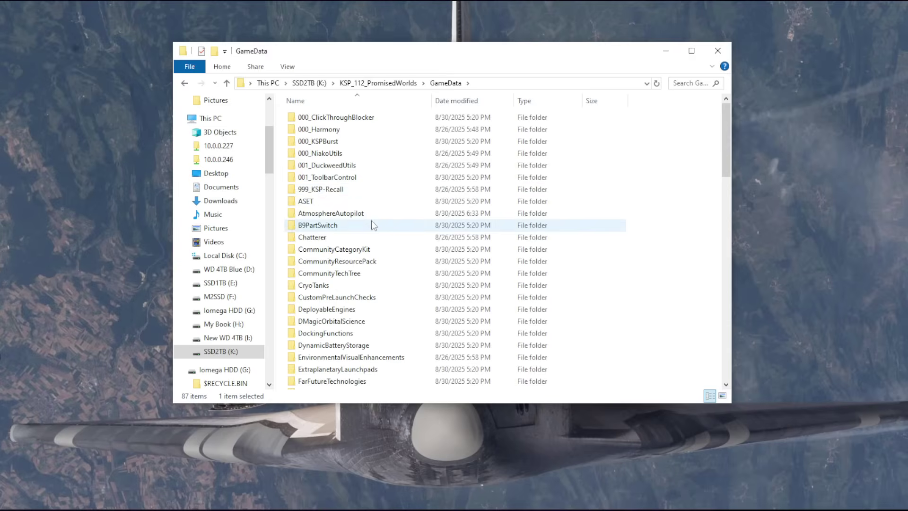
scroll(365, 267, down, 1)
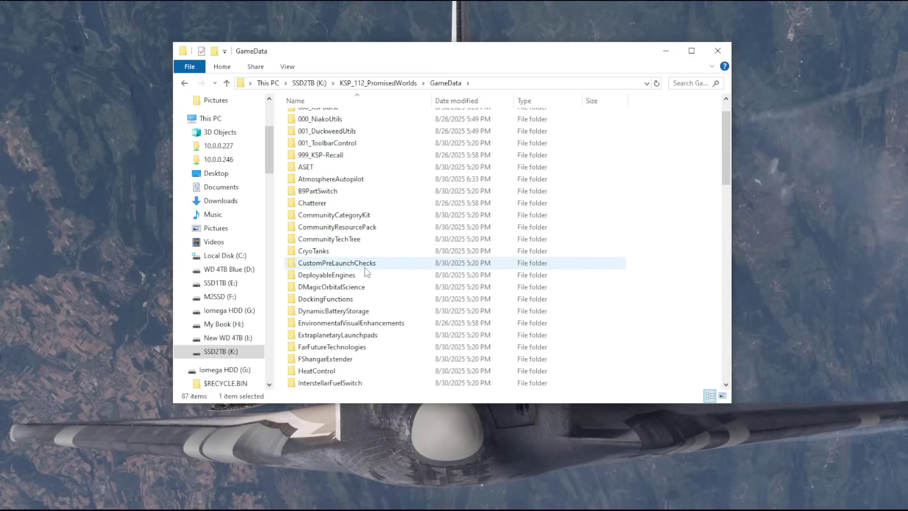
scroll(365, 281, down, 2)
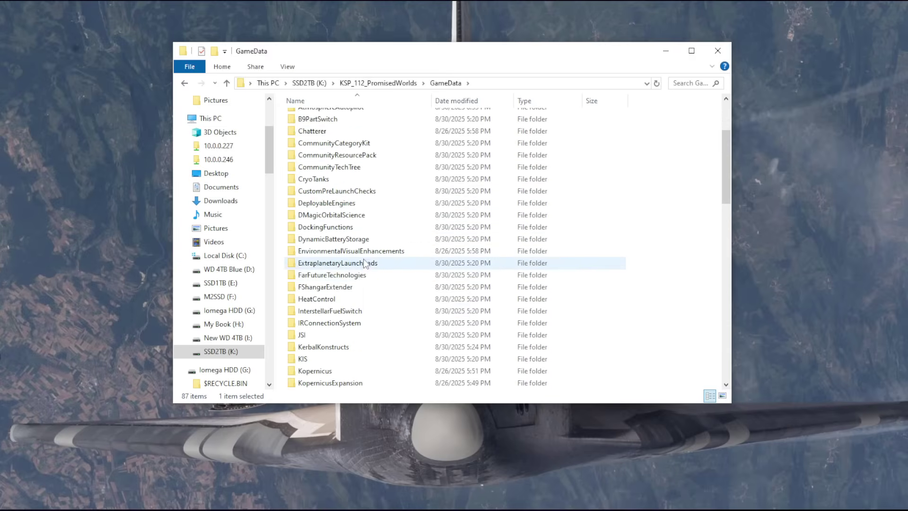
click(369, 251)
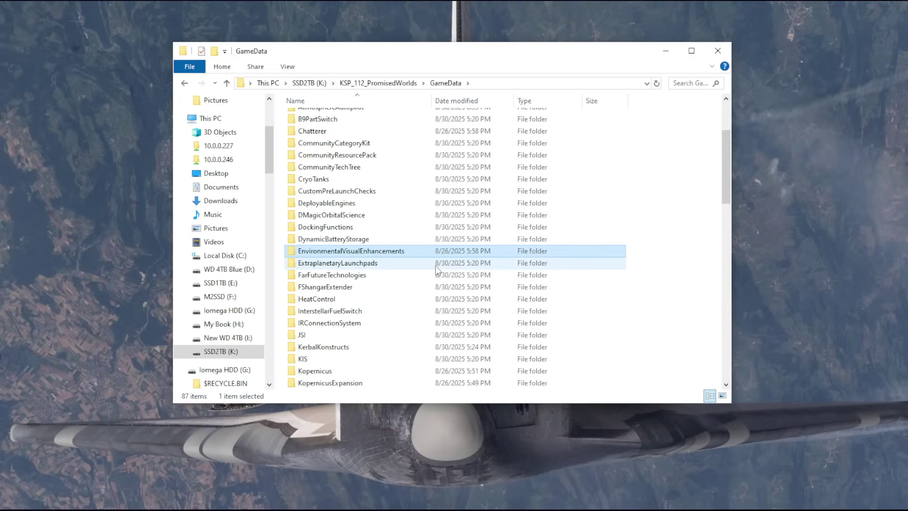
scroll(436, 270, down, 11)
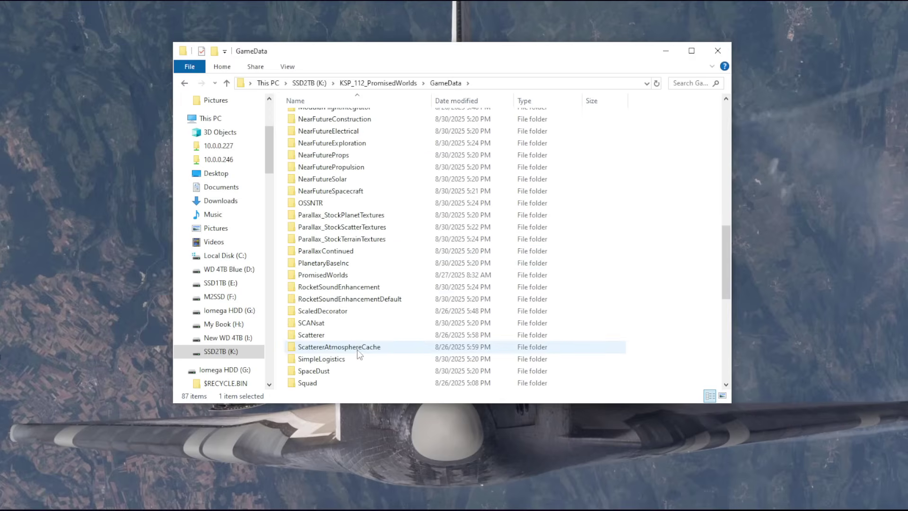
mouse_move(368, 339)
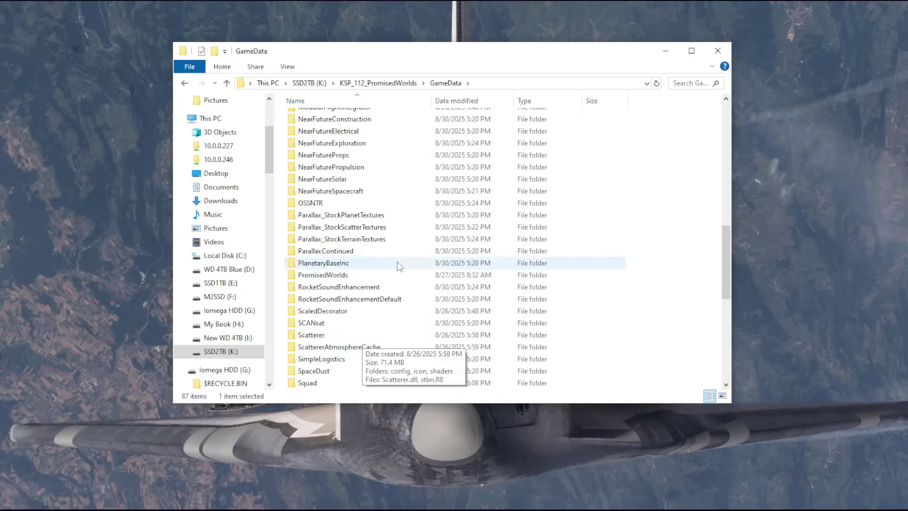
mouse_move(384, 287)
scroll(385, 288, up, 3)
scroll(385, 286, up, 5)
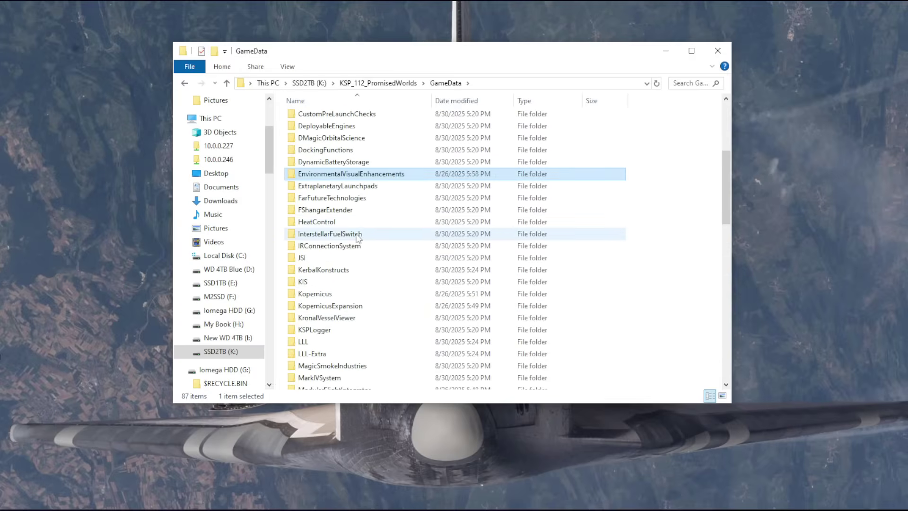
mouse_move(376, 313)
scroll(376, 311, down, 2)
scroll(376, 310, down, 2)
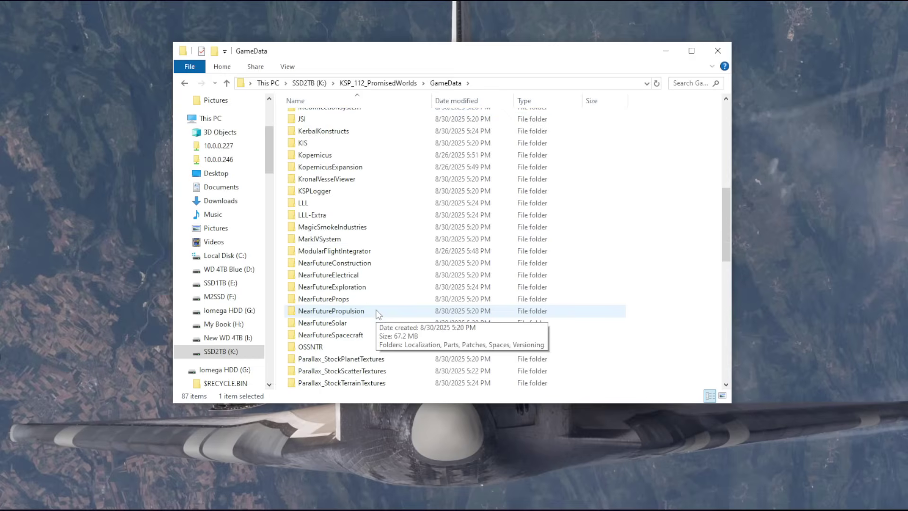
scroll(370, 255, down, 1)
scroll(370, 255, down, 4)
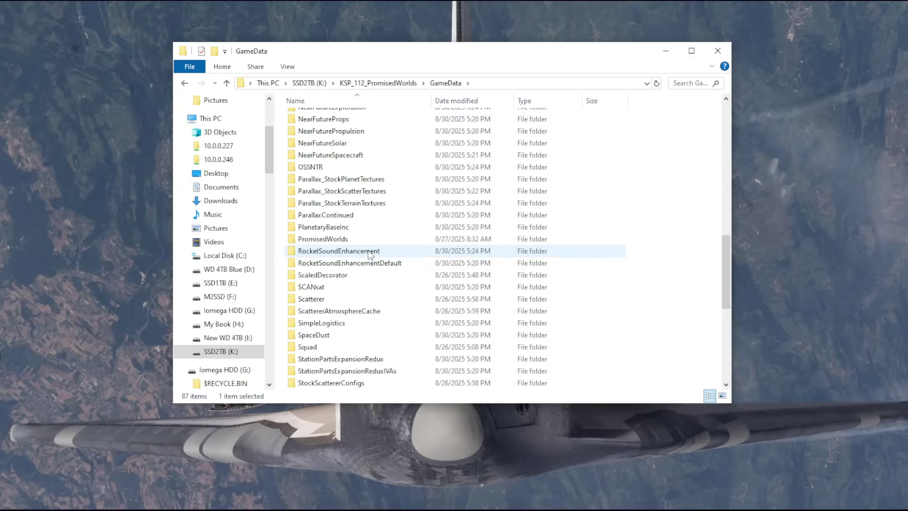
scroll(369, 254, down, 1)
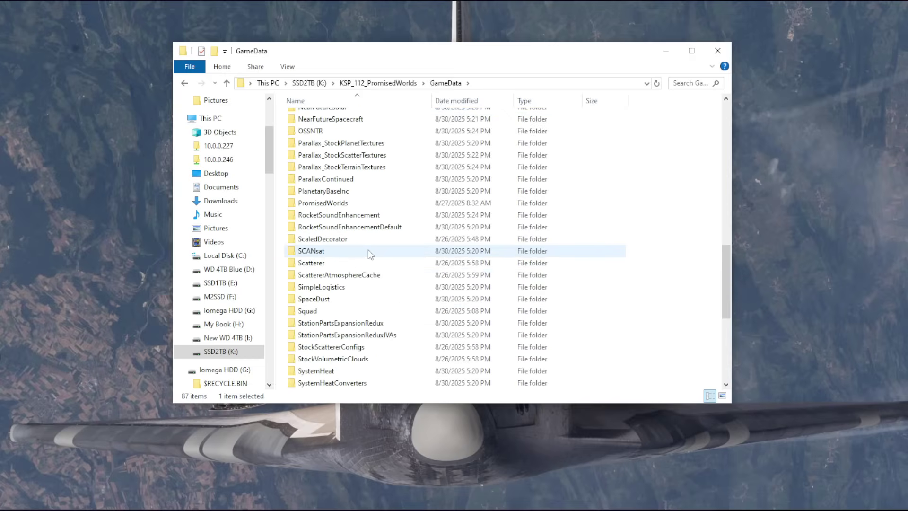
scroll(369, 255, down, 4)
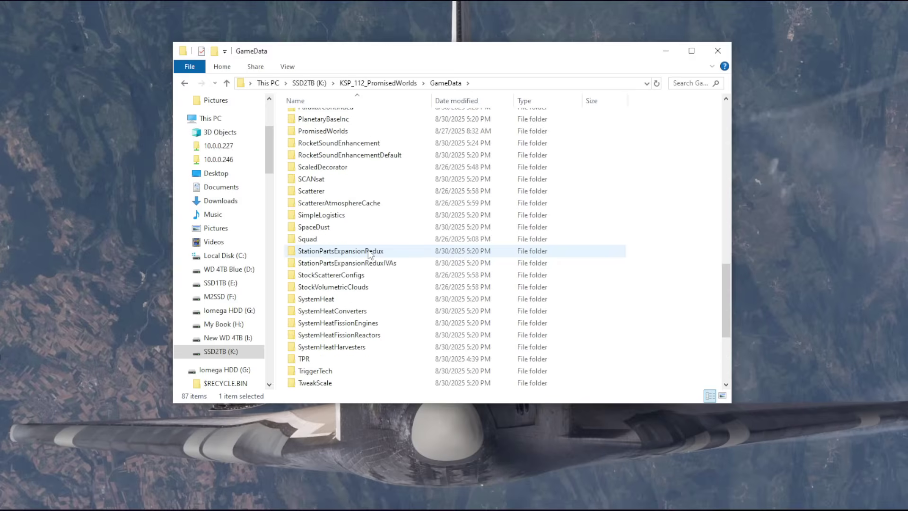
scroll(369, 256, down, 1)
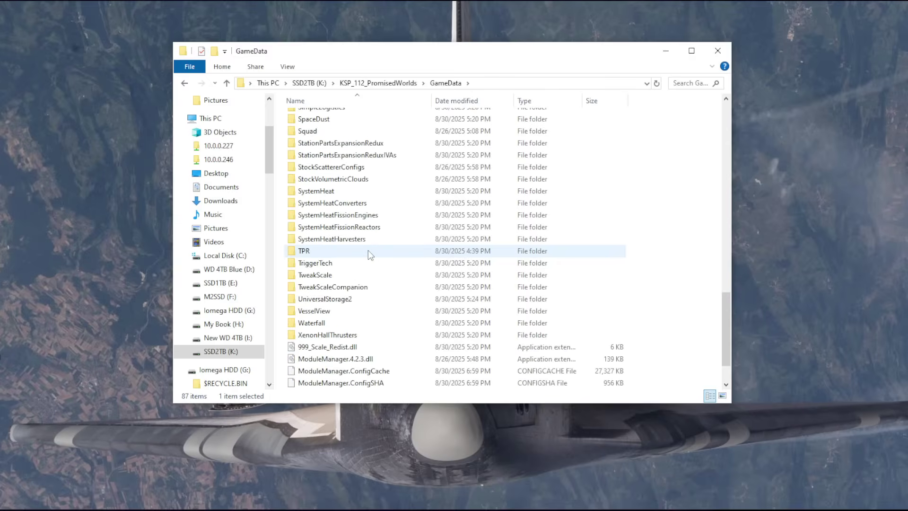
scroll(369, 255, down, 1)
scroll(368, 251, up, 3)
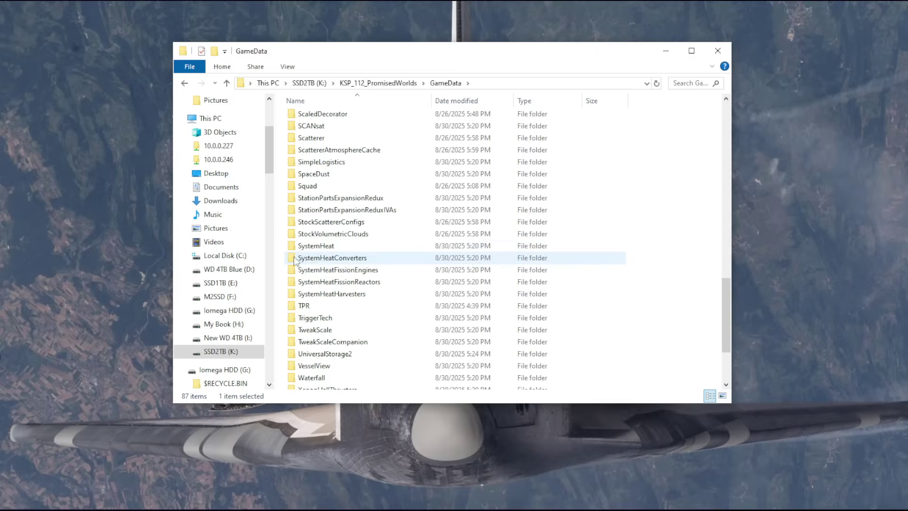